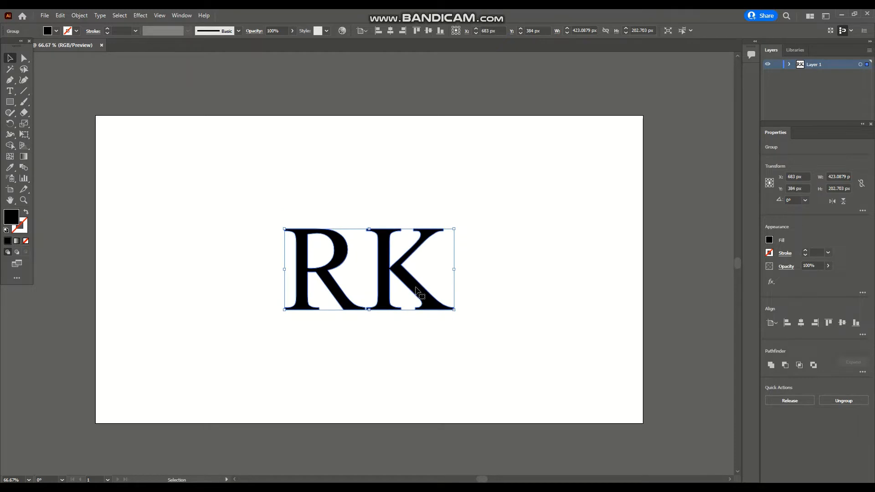
Scale the RK letter group down slightly and deselect it
{"action": "left_click_drag", "start_coordinate": [454, 314], "coordinate": [447, 307]}
{"action": "scroll", "coordinate": [471, 206], "scroll_direction": "down", "scroll_amount": 1}
{"action": "left_click", "coordinate": [75, 88]}
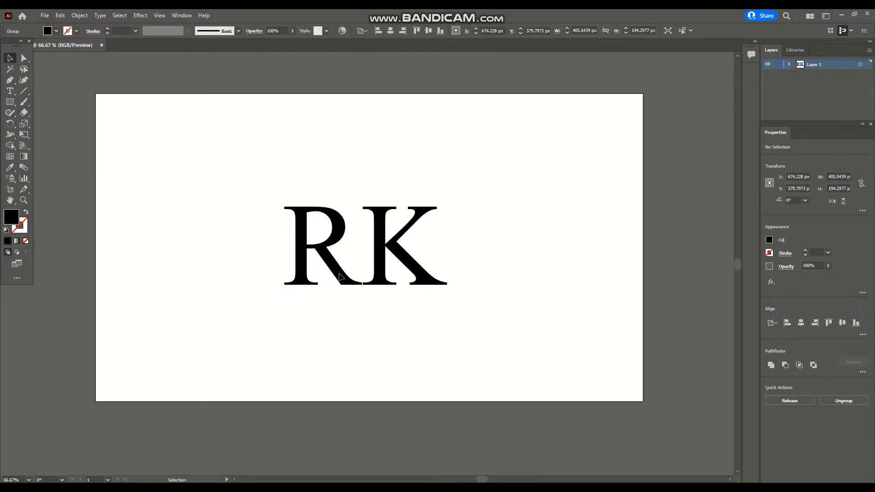
{"action": "left_click", "coordinate": [24, 91]}
{"action": "left_click", "coordinate": [358, 245]}
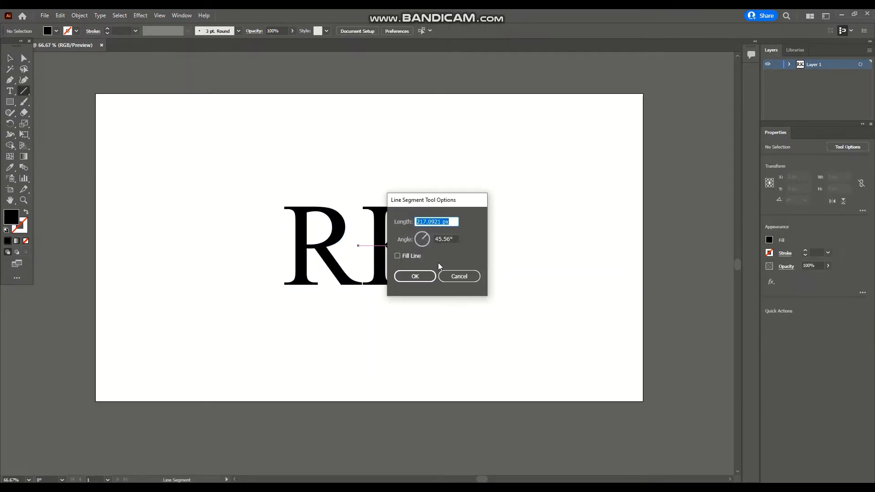
{"action": "key", "text": "Tab"}
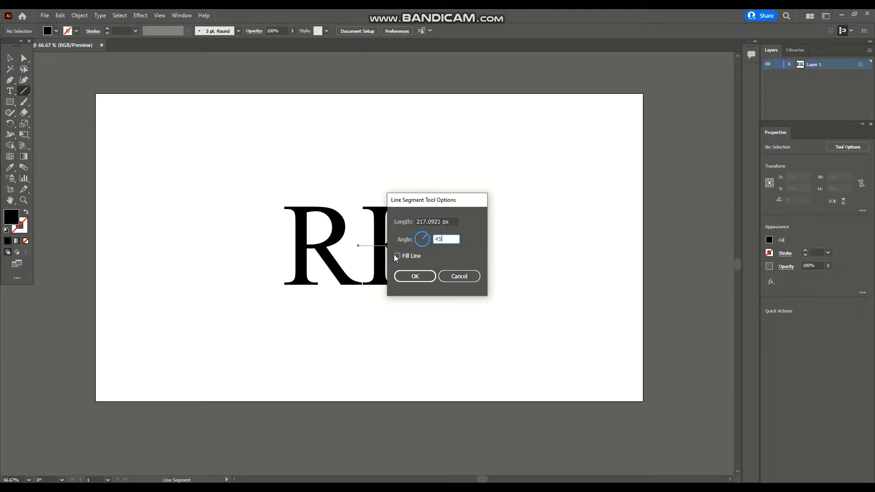
{"action": "key", "text": "Return"}
{"action": "key", "text": "ctrl+z"}
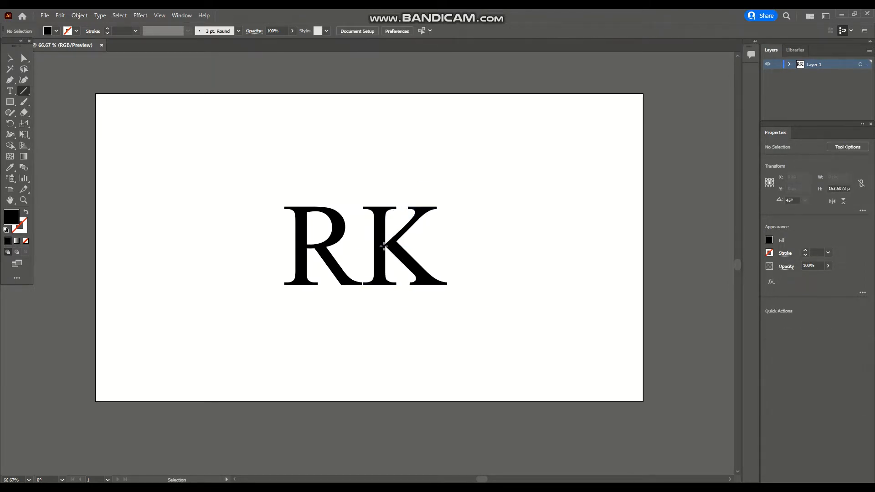
Draw a straight line 500 px long at 45° starting from the junction between the R and the K
{"action": "left_click", "coordinate": [363, 244]}
{"action": "key", "text": "Tab"}
{"action": "type", "text": "45"}
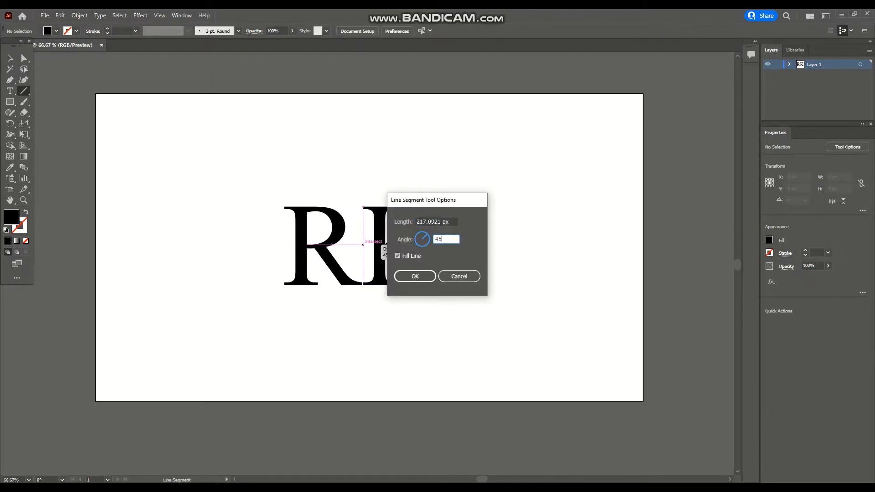
{"action": "double_click", "coordinate": [443, 223]}
{"action": "type", "text": "4"}
{"action": "left_click", "coordinate": [412, 276]}
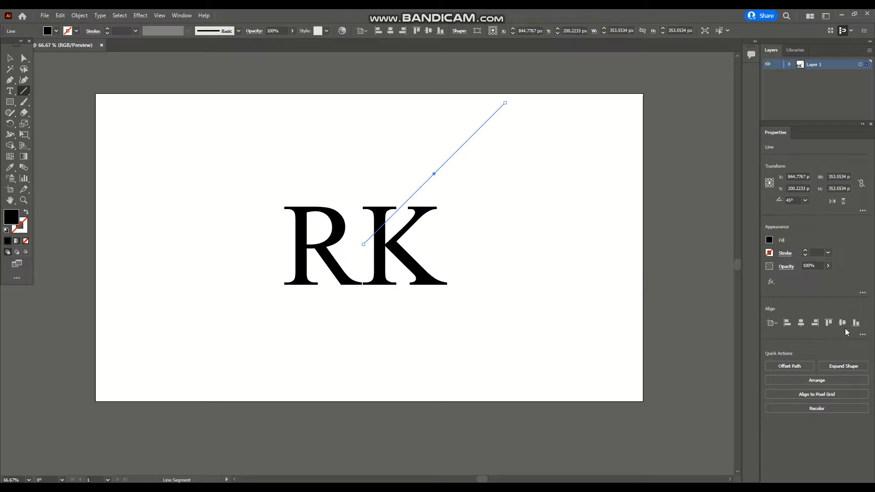
Center the line on the artboard both ways and shift it slightly left so it cuts through the R–K junction
{"action": "left_click", "coordinate": [842, 323]}
{"action": "left_click", "coordinate": [801, 322]}
{"action": "left_click", "coordinate": [770, 254]}
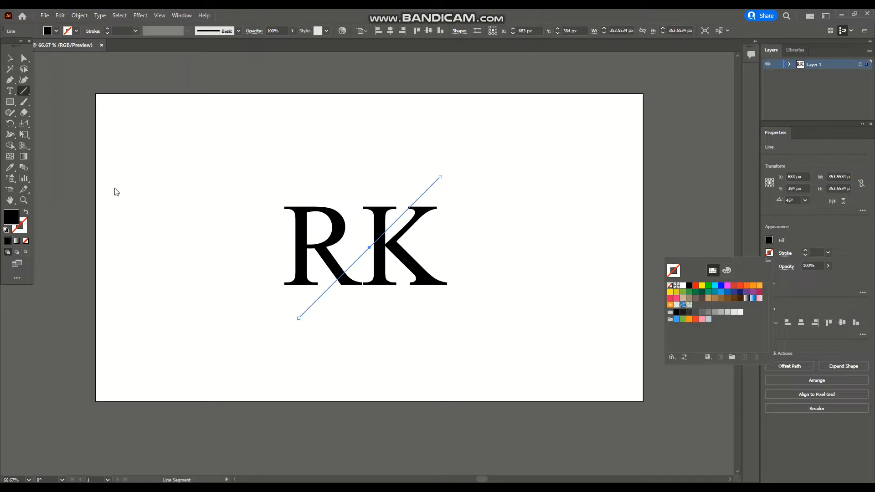
{"action": "left_click", "coordinate": [10, 59]}
{"action": "key", "text": "v"}
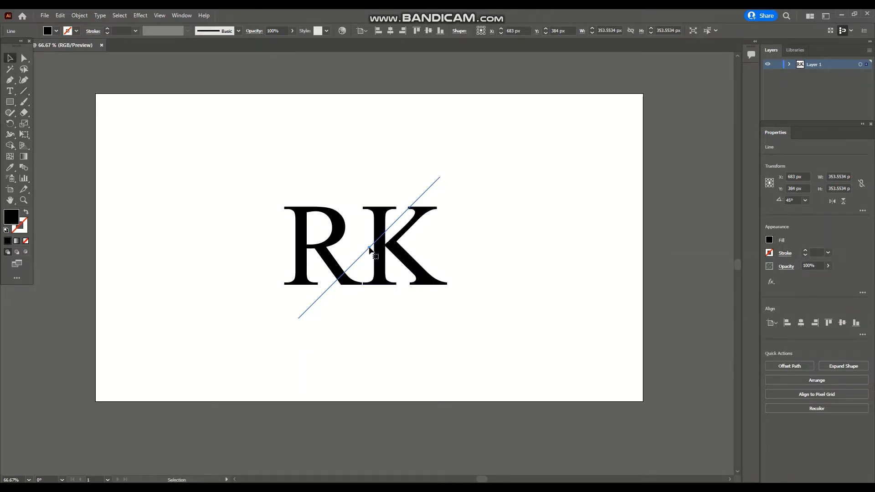
{"action": "left_click_drag", "start_coordinate": [370, 247], "coordinate": [359, 247]}
Give the diagonal line a black 4 pt stroke and deselect it
{"action": "left_click", "coordinate": [770, 253]}
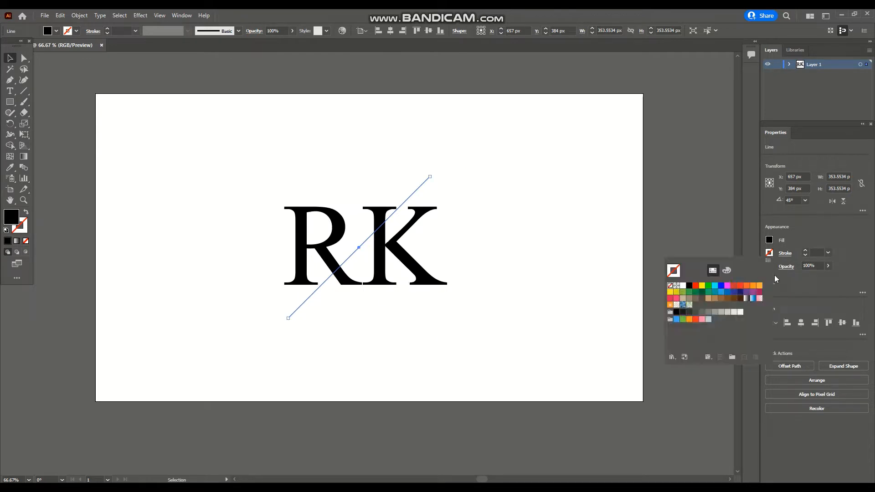
{"action": "left_click", "coordinate": [689, 285]}
{"action": "left_click", "coordinate": [804, 251]}
{"action": "left_click", "coordinate": [805, 251]}
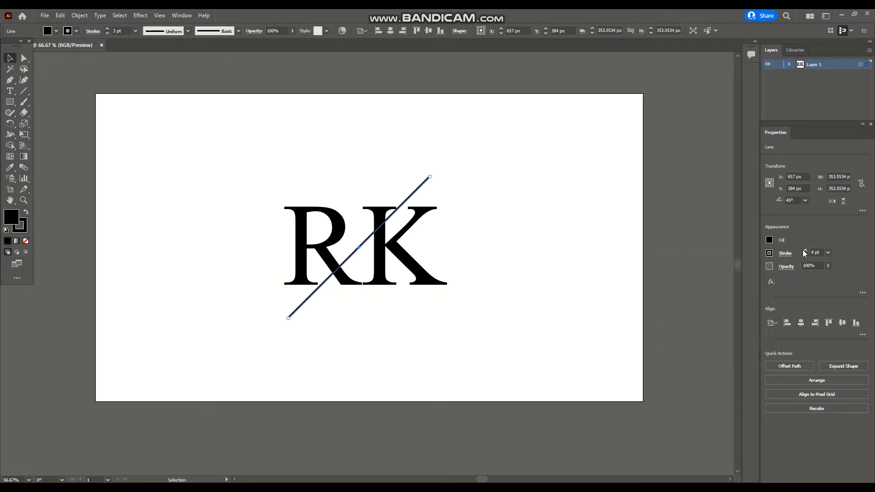
{"action": "left_click", "coordinate": [391, 306]}
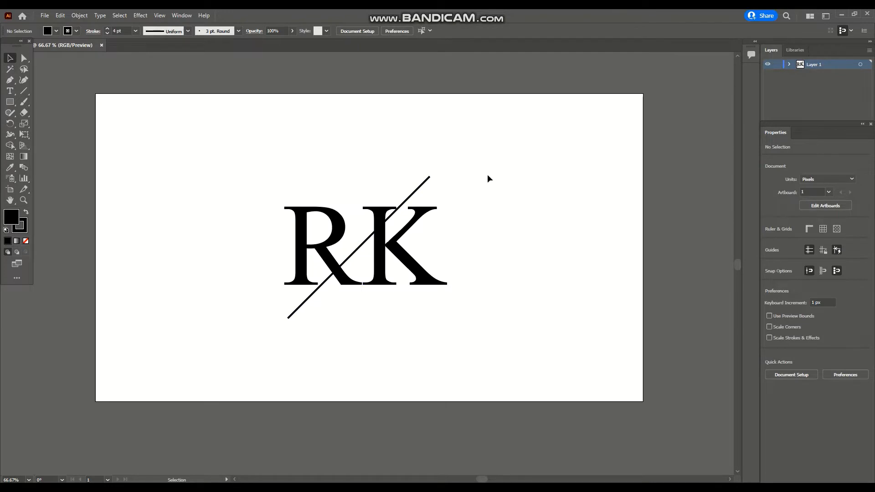
Select the letters together with the line and split them using Pathfinder Divide
{"action": "left_click_drag", "start_coordinate": [481, 322], "coordinate": [224, 200]}
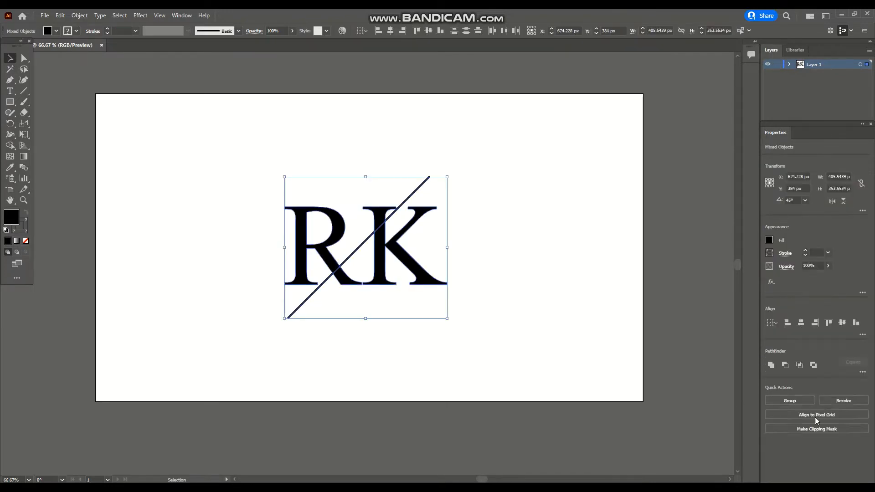
{"action": "left_click", "coordinate": [861, 372]}
{"action": "left_click", "coordinate": [772, 422]}
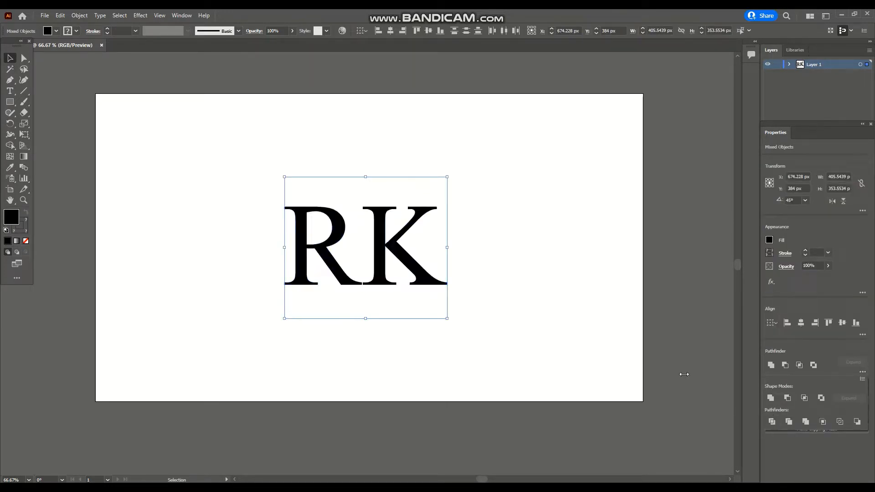
{"action": "left_click", "coordinate": [258, 258]}
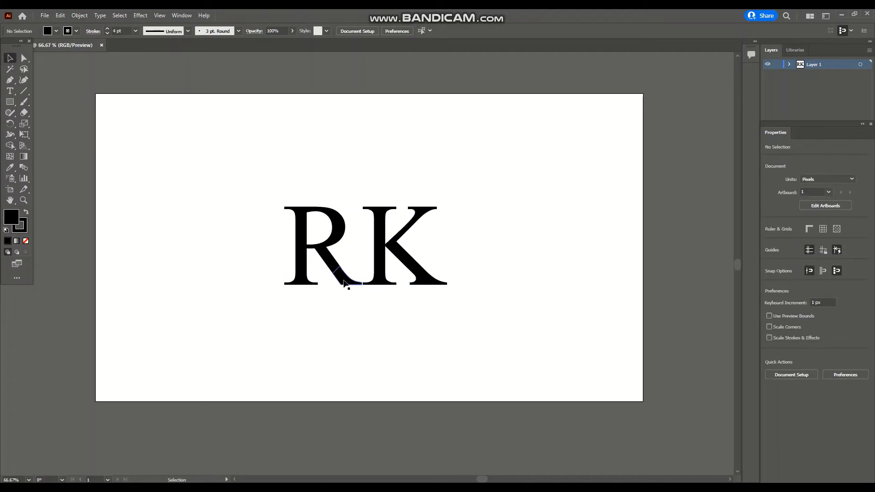
Ungroup the divided lettering and move the two small cut-off fragments away from the letters
{"action": "left_click", "coordinate": [379, 222]}
{"action": "right_click", "coordinate": [380, 220]}
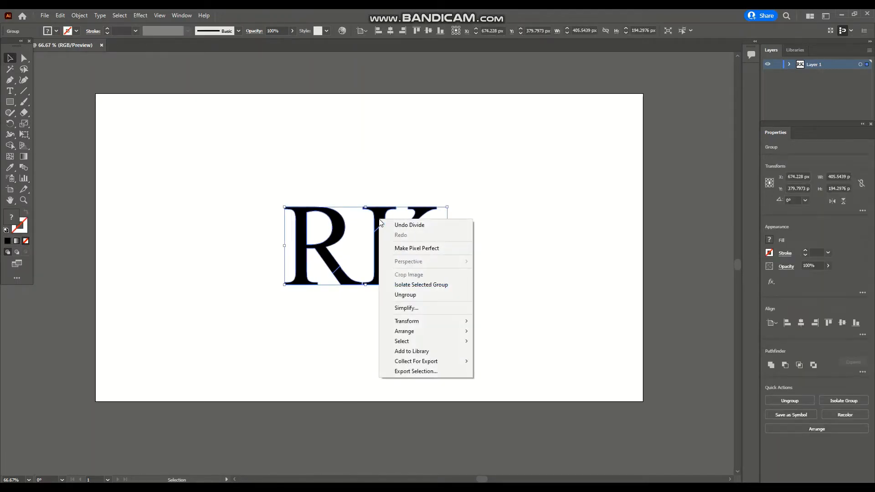
{"action": "left_click", "coordinate": [411, 295]}
{"action": "left_click", "coordinate": [454, 303]}
{"action": "left_click_drag", "start_coordinate": [382, 220], "coordinate": [551, 137]}
{"action": "left_click_drag", "start_coordinate": [342, 291], "coordinate": [167, 300]}
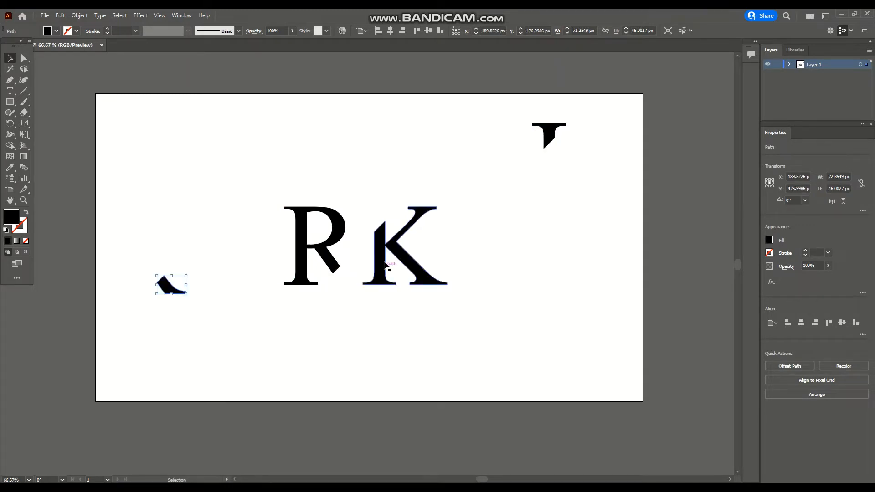
Move the K's cut piece down and left so it sits offset below the R's leg, nudging it into place
{"action": "left_click_drag", "start_coordinate": [379, 237], "coordinate": [343, 290]}
{"action": "key", "text": "Left"}
{"action": "key", "text": "Left"}
{"action": "key", "text": "Left"}
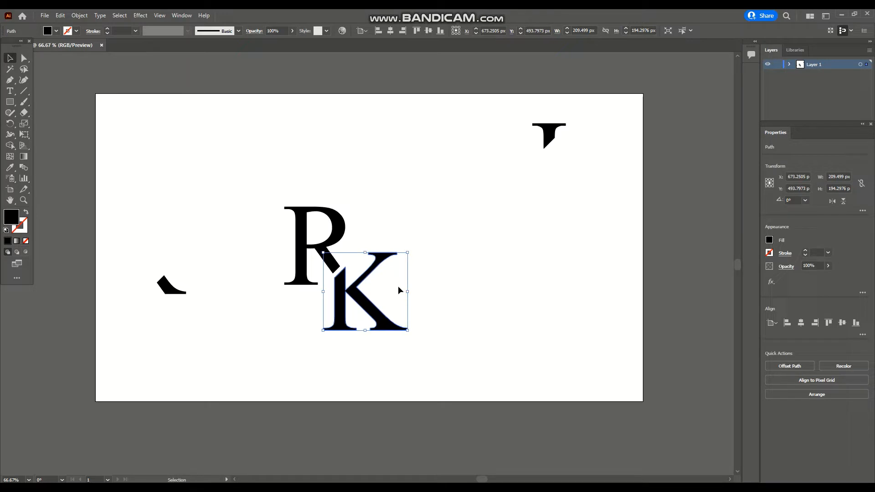
{"action": "key", "text": "Down"}
{"action": "key", "text": "Down"}
{"action": "key", "text": "Down"}
{"action": "key", "text": "Right"}
{"action": "key", "text": "Right"}
{"action": "key", "text": "Right"}
{"action": "key", "text": "Right"}
{"action": "key", "text": "Right"}
{"action": "key", "text": "Right"}
{"action": "key", "text": "Right"}
{"action": "key", "text": "Right"}
{"action": "key", "text": "Right"}
{"action": "key", "text": "Right"}
{"action": "key", "text": "Right"}
{"action": "key", "text": "Right"}
{"action": "key", "text": "Right"}
{"action": "key", "text": "Right"}
{"action": "key", "text": "Down"}
{"action": "key", "text": "Down"}
{"action": "key", "text": "Down"}
{"action": "key", "text": "Down"}
{"action": "key", "text": "Down"}
{"action": "key", "text": "Down"}
{"action": "key", "text": "Down"}
{"action": "key", "text": "Left"}
{"action": "key", "text": "Left"}
{"action": "key", "text": "Left"}
{"action": "key", "text": "Left"}
{"action": "key", "text": "Left"}
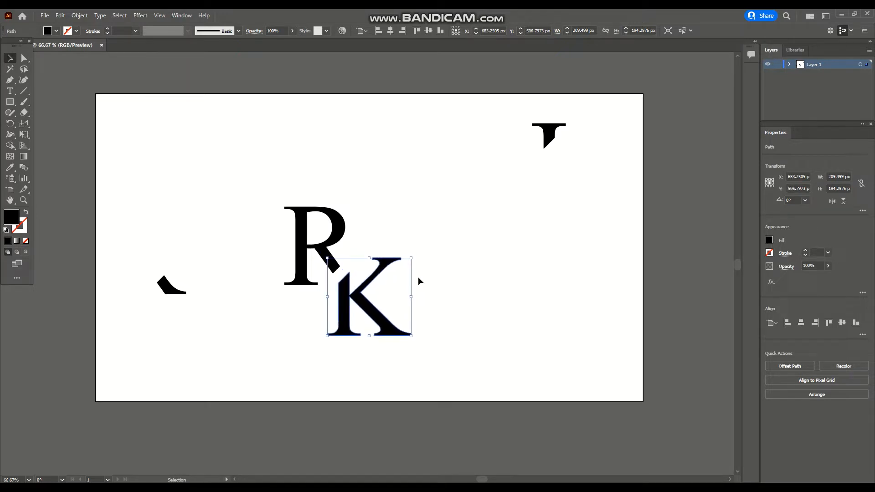
{"action": "key", "text": "Down"}
{"action": "key", "text": "Down"}
{"action": "key", "text": "Down"}
{"action": "key", "text": "Down"}
{"action": "key", "text": "Down"}
{"action": "key", "text": "Down"}
{"action": "key", "text": "Down"}
{"action": "key", "text": "Down"}
{"action": "left_click", "coordinate": [493, 212]}
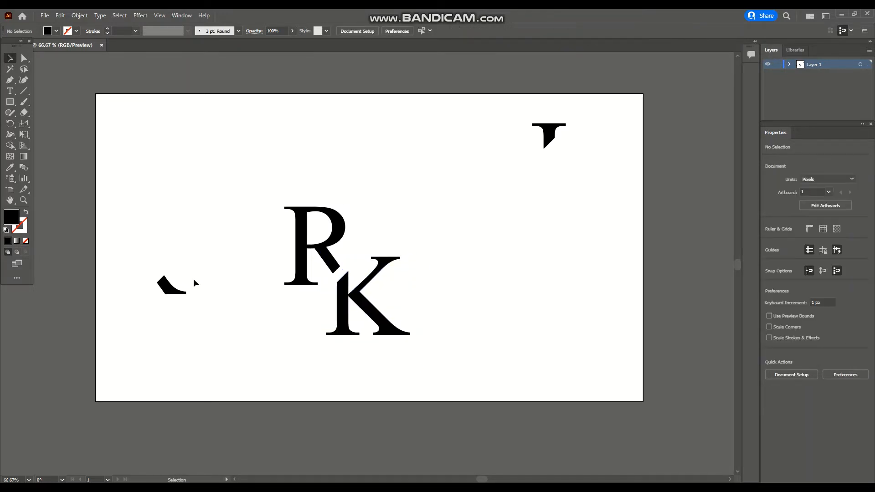
Draw a new diagonal line about 147 px tall from the R's cut leg tip up to the right
{"action": "key", "text": "ctrl+plus"}
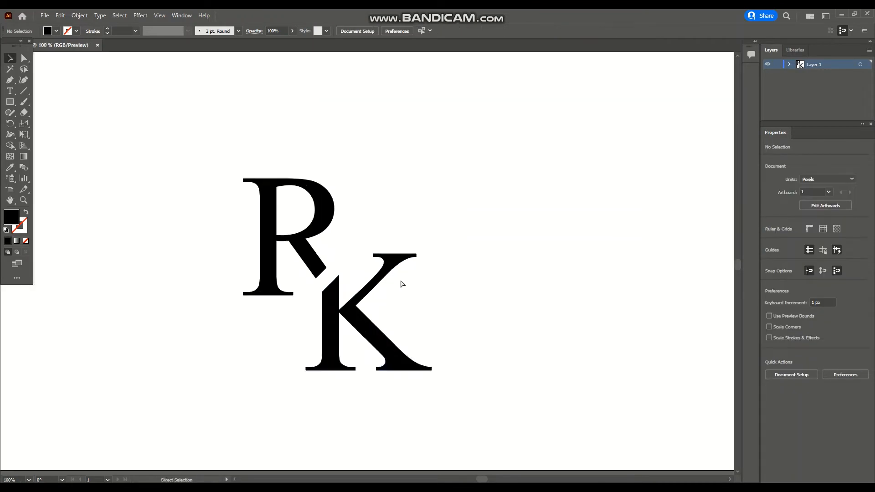
{"action": "scroll", "coordinate": [401, 282], "scroll_direction": "down", "scroll_amount": 1}
{"action": "key", "text": "ctrl+plus"}
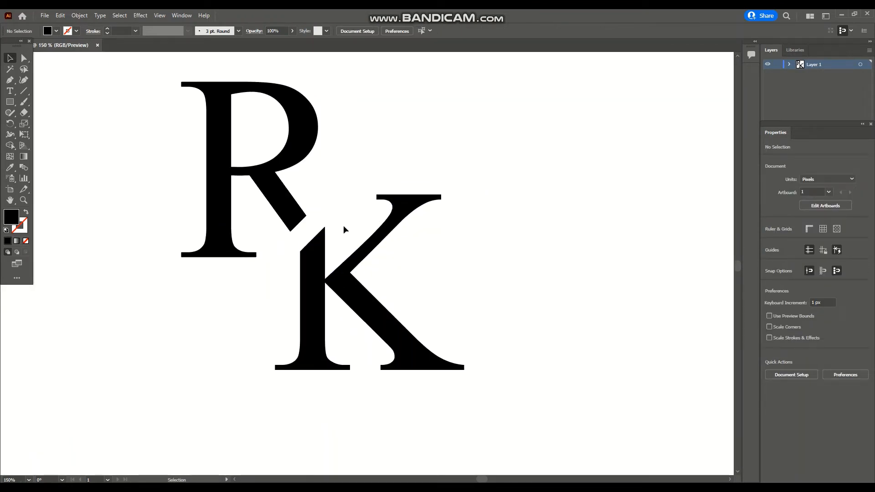
{"action": "left_click", "coordinate": [24, 90]}
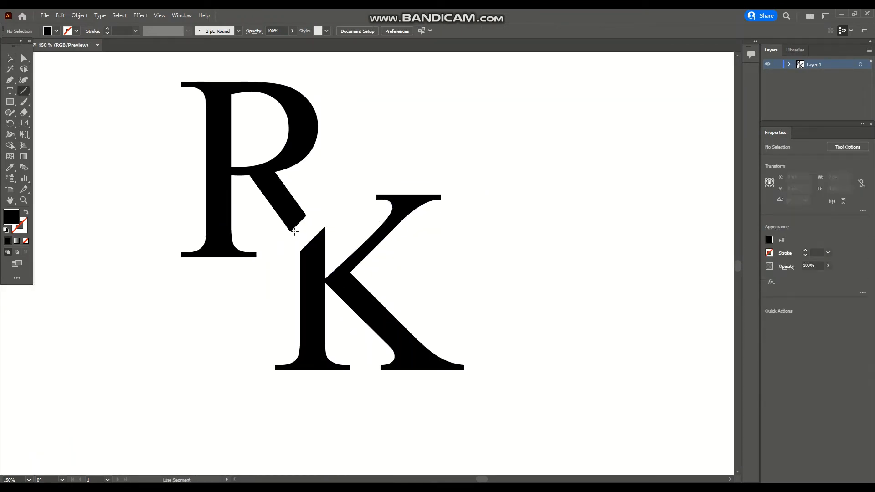
{"action": "mouse_move", "coordinate": [290, 232]}
{"action": "left_mouse_down"}
{"action": "mouse_move", "coordinate": [426, 87]}
{"action": "mouse_move", "coordinate": [418, 99]}
{"action": "left_mouse_up"}
Give the new diagonal line a black 5 pt stroke and deselect it
{"action": "left_click", "coordinate": [770, 253]}
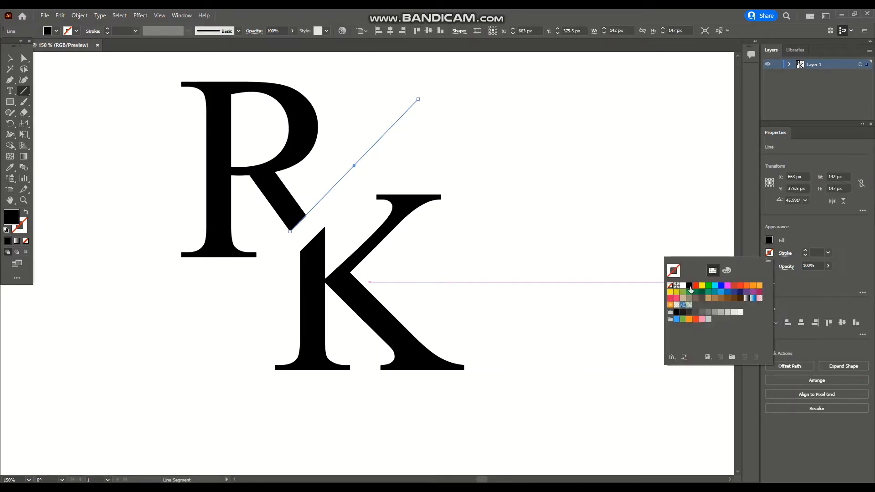
{"action": "left_click", "coordinate": [690, 290]}
{"action": "left_click", "coordinate": [809, 250]}
{"action": "left_click", "coordinate": [809, 251]}
{"action": "left_click", "coordinate": [809, 251]}
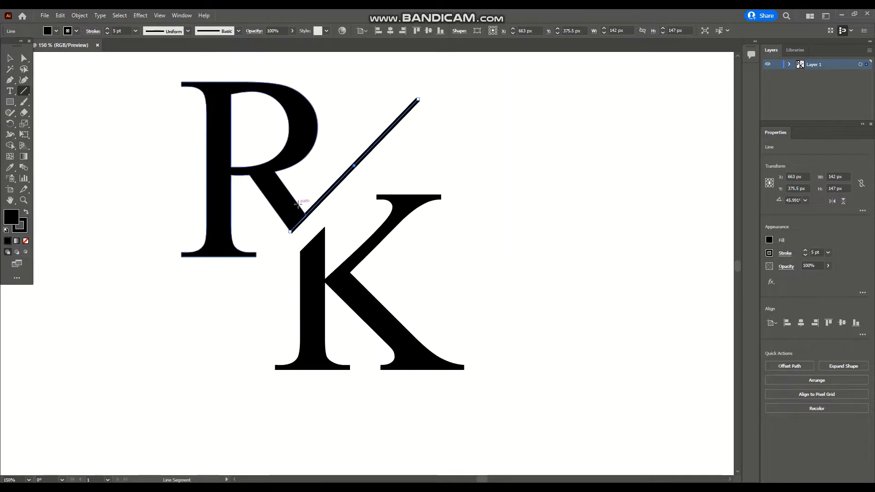
{"action": "key", "text": "v"}
{"action": "left_click", "coordinate": [446, 149]}
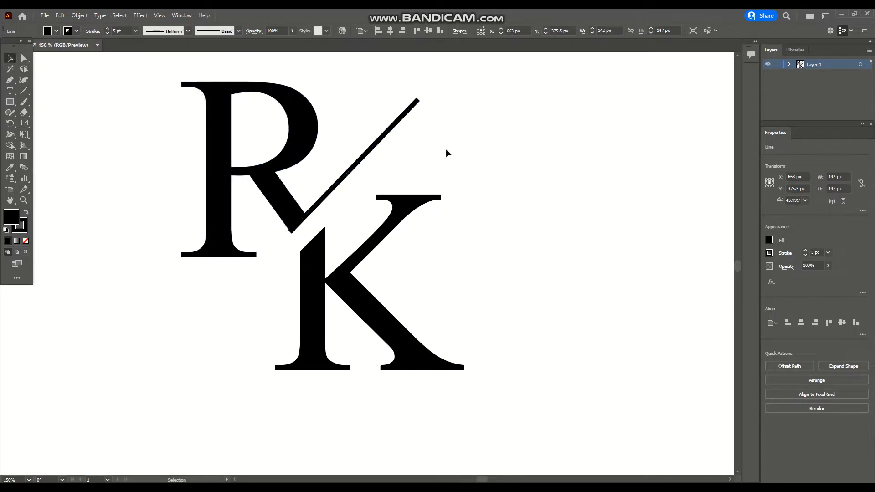
Expand the new line's fill and stroke into a filled shape
{"action": "left_click", "coordinate": [370, 155]}
{"action": "left_click", "coordinate": [80, 15]}
{"action": "left_click", "coordinate": [95, 123]}
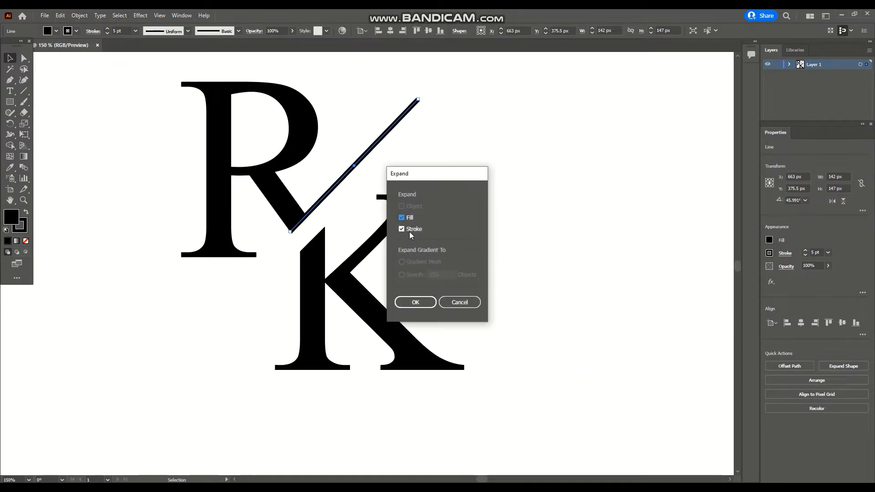
{"action": "left_click", "coordinate": [415, 303]}
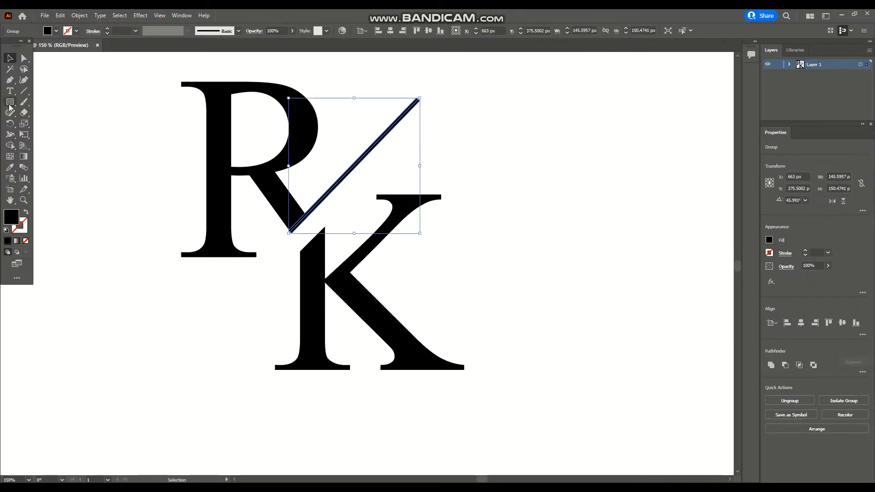
Move the expanded line's lower corner anchor down to meet the tip of the R's leg
{"action": "key", "text": "ctrl+plus"}
{"action": "key", "text": "ctrl+plus"}
{"action": "key", "text": "ctrl+plus"}
{"action": "scroll", "coordinate": [202, 279], "scroll_direction": "down", "scroll_amount": 1}
{"action": "left_click_drag", "start_coordinate": [485, 480], "coordinate": [480, 480]}
{"action": "key", "text": "ctrl+plus"}
{"action": "scroll", "coordinate": [469, 409], "scroll_direction": "down", "scroll_amount": 2}
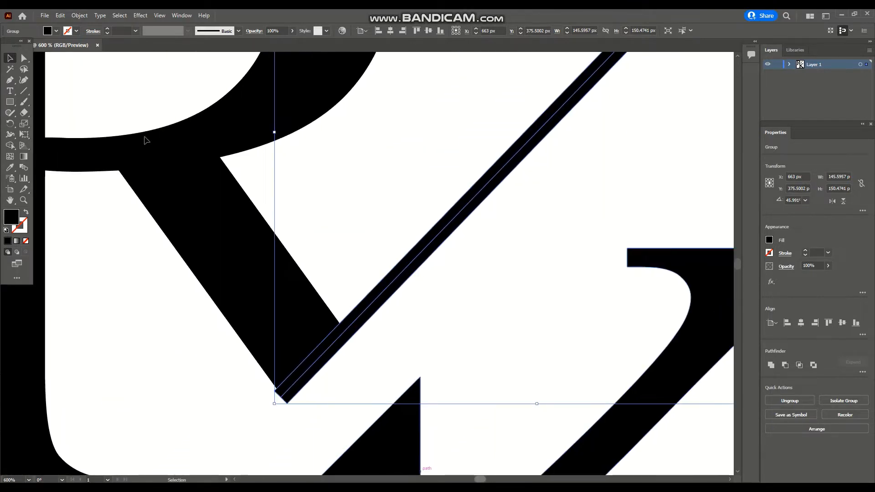
{"action": "scroll", "coordinate": [146, 138], "scroll_direction": "down", "scroll_amount": 1}
{"action": "left_click", "coordinate": [24, 59]}
{"action": "left_click", "coordinate": [300, 328]}
{"action": "left_click", "coordinate": [282, 327]}
{"action": "left_click", "coordinate": [274, 325]}
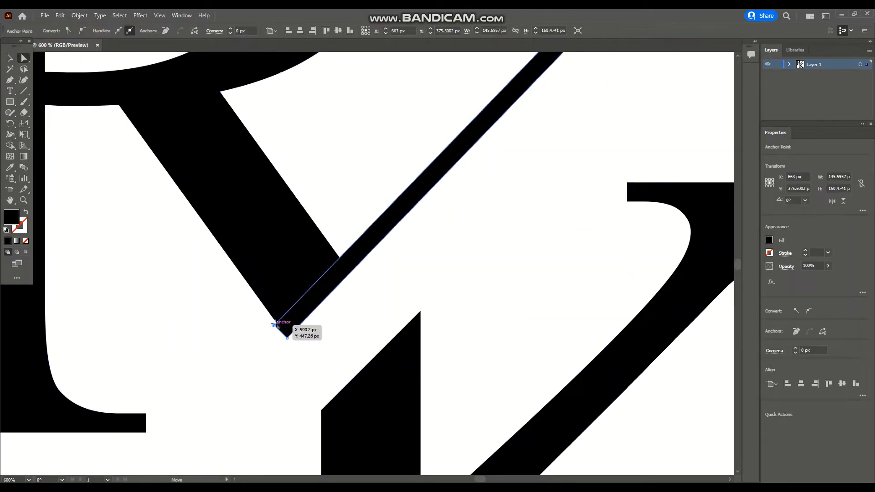
{"action": "mouse_move", "coordinate": [274, 325]}
{"action": "left_mouse_down"}
{"action": "mouse_move", "coordinate": [276, 316]}
{"action": "mouse_move", "coordinate": [286, 337]}
{"action": "left_mouse_up"}
{"action": "left_click", "coordinate": [369, 306]}
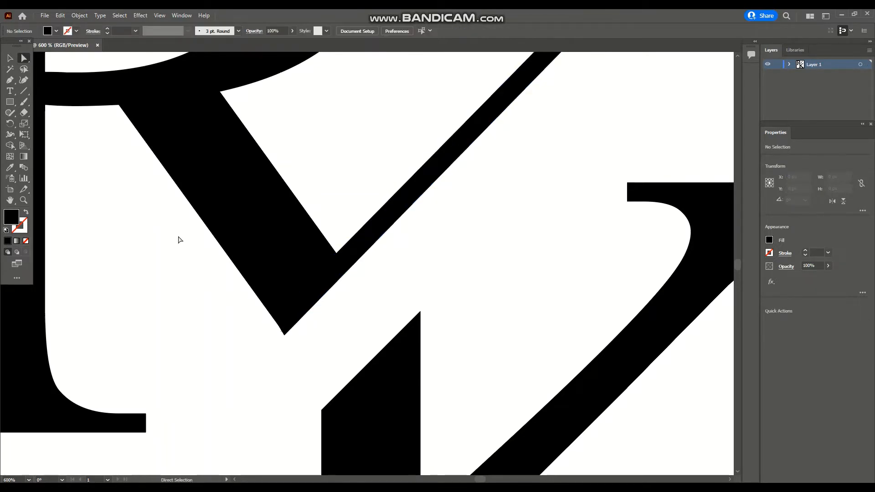
Drag the expanded line's upper corner anchor outward to taper the top end to a point
{"action": "key", "text": "v"}
{"action": "scroll", "coordinate": [450, 211], "scroll_direction": "up", "scroll_amount": 5}
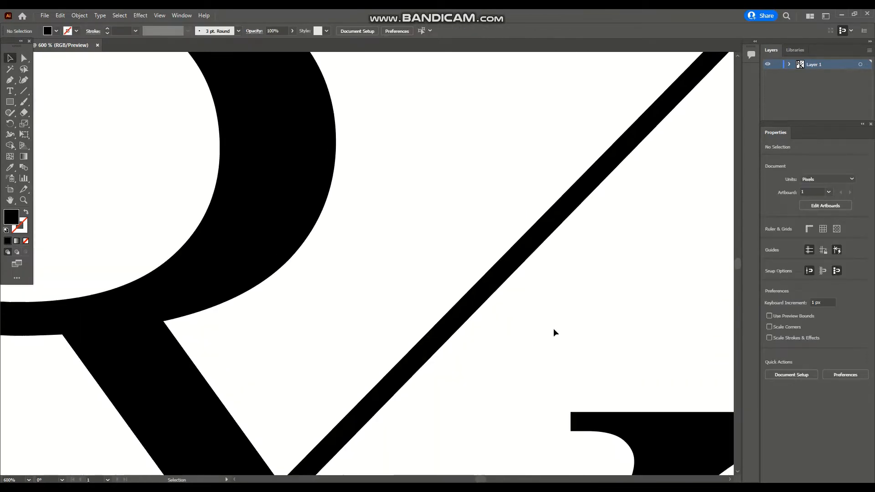
{"action": "scroll", "coordinate": [554, 333], "scroll_direction": "up", "scroll_amount": 4}
{"action": "left_click_drag", "start_coordinate": [478, 479], "coordinate": [482, 480]}
{"action": "left_click", "coordinate": [24, 58]}
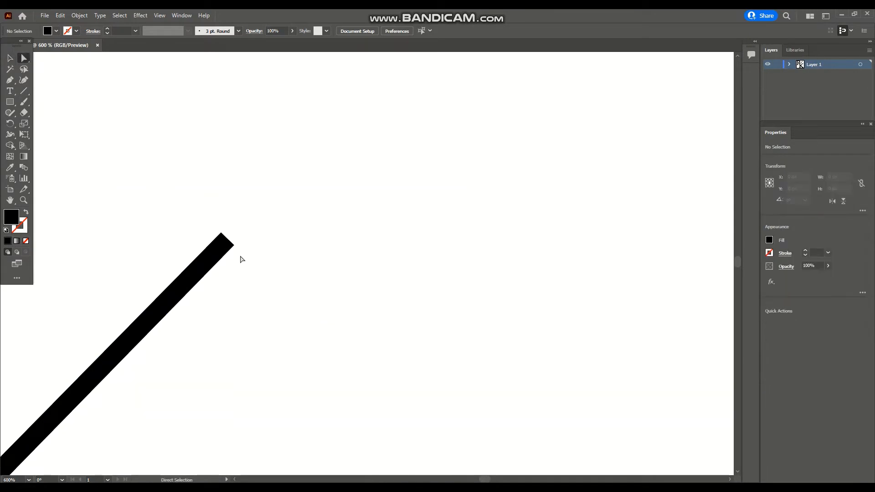
{"action": "left_click", "coordinate": [226, 242]}
{"action": "left_click_drag", "start_coordinate": [221, 234], "coordinate": [238, 227]}
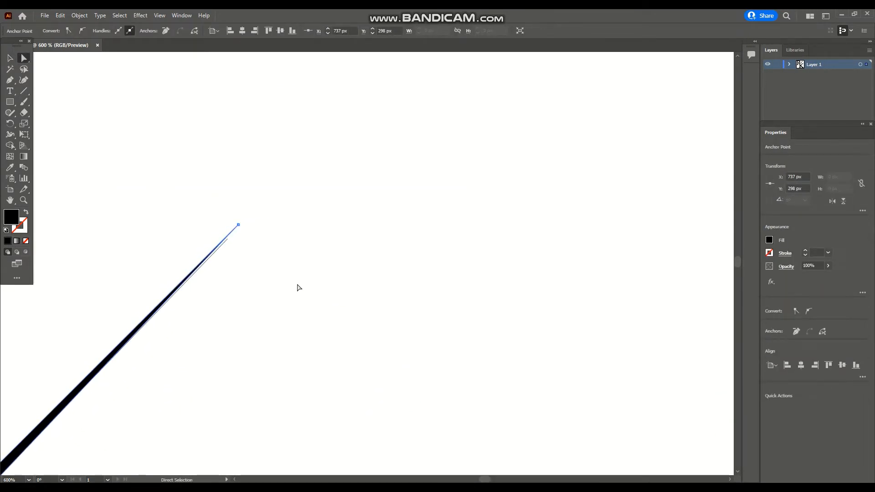
{"action": "scroll", "coordinate": [297, 288], "scroll_direction": "down", "scroll_amount": 1}
{"action": "left_click", "coordinate": [146, 181]}
{"action": "left_click", "coordinate": [223, 185]}
{"action": "left_click", "coordinate": [254, 189]}
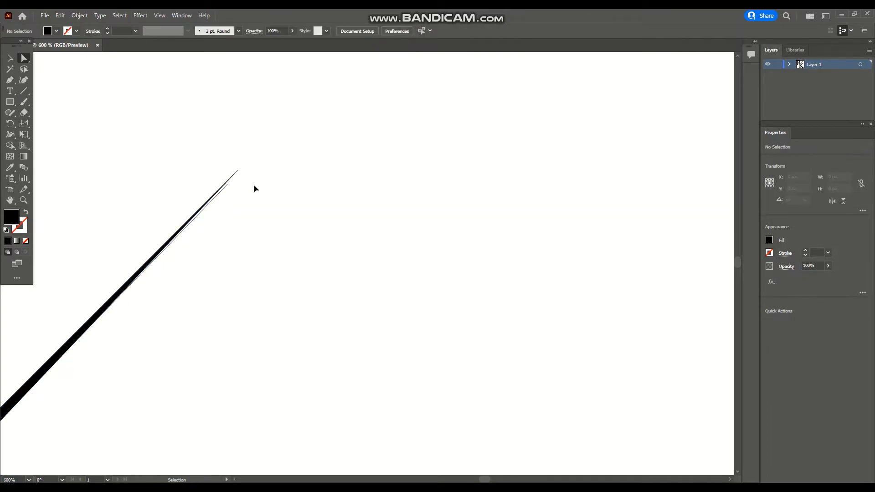
Undo the last two actions
{"action": "key", "text": "ctrl+z"}
{"action": "key", "text": "ctrl+z"}
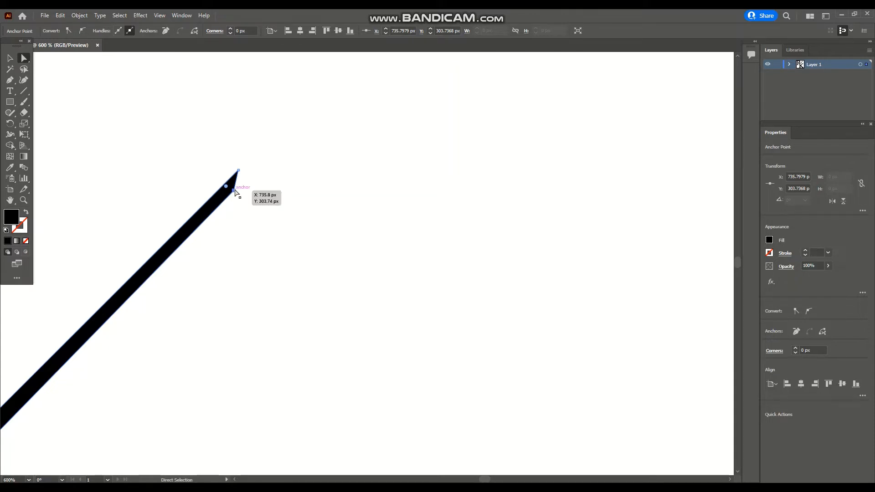
Taper the expanded line's upper end to a point, then undo that change
{"action": "left_click_drag", "start_coordinate": [233, 191], "coordinate": [237, 171]}
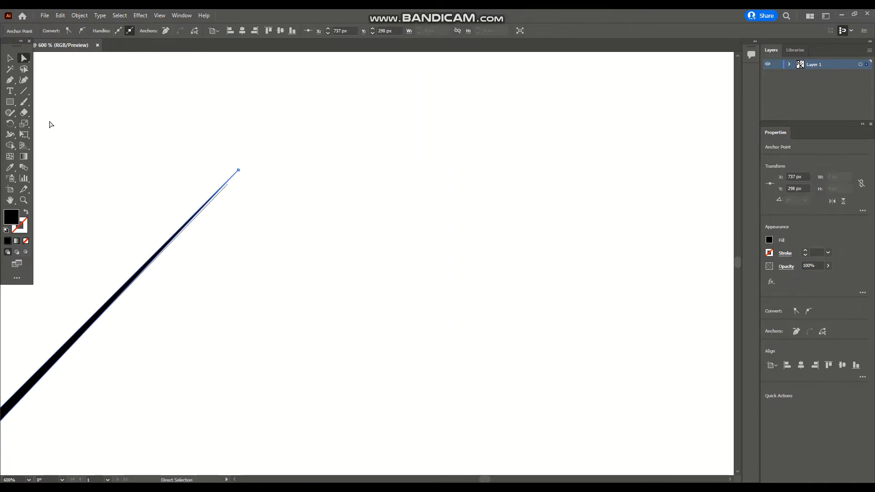
{"action": "left_click", "coordinate": [10, 58]}
{"action": "left_click", "coordinate": [337, 262]}
{"action": "scroll", "coordinate": [236, 288], "scroll_direction": "down", "scroll_amount": 4}
{"action": "scroll", "coordinate": [360, 261], "scroll_direction": "up", "scroll_amount": 5}
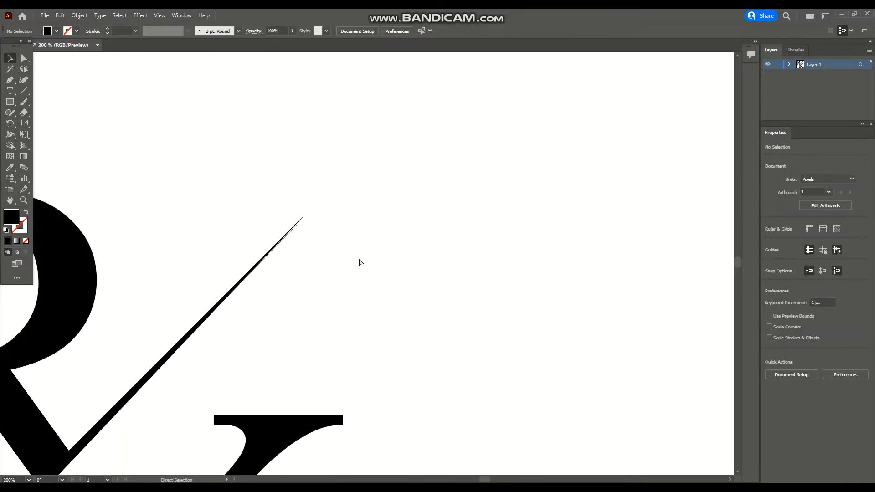
{"action": "left_click_drag", "start_coordinate": [330, 274], "coordinate": [337, 330]}
{"action": "left_click_drag", "start_coordinate": [485, 479], "coordinate": [482, 479]}
{"action": "key", "text": "ctrl+z"}
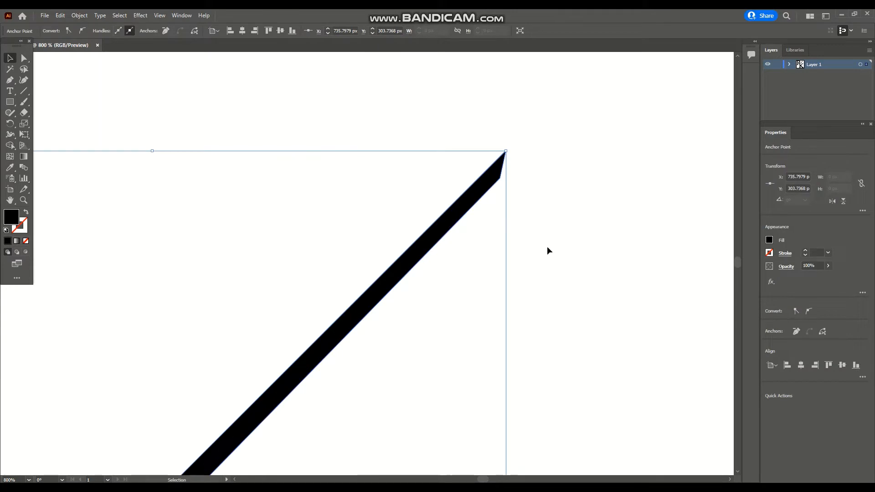
Drag the line's upper corner anchor onto the tip so the top end tapers to a point
{"action": "left_click", "coordinate": [24, 58]}
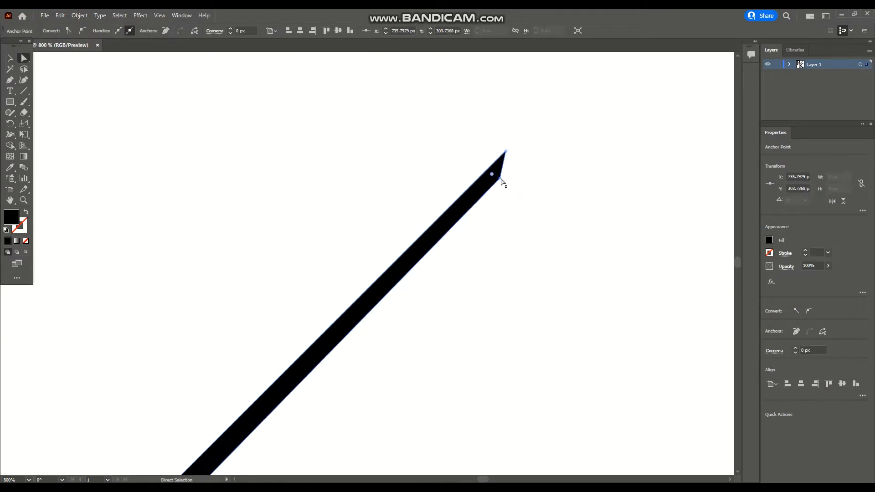
{"action": "left_click_drag", "start_coordinate": [502, 182], "coordinate": [506, 152]}
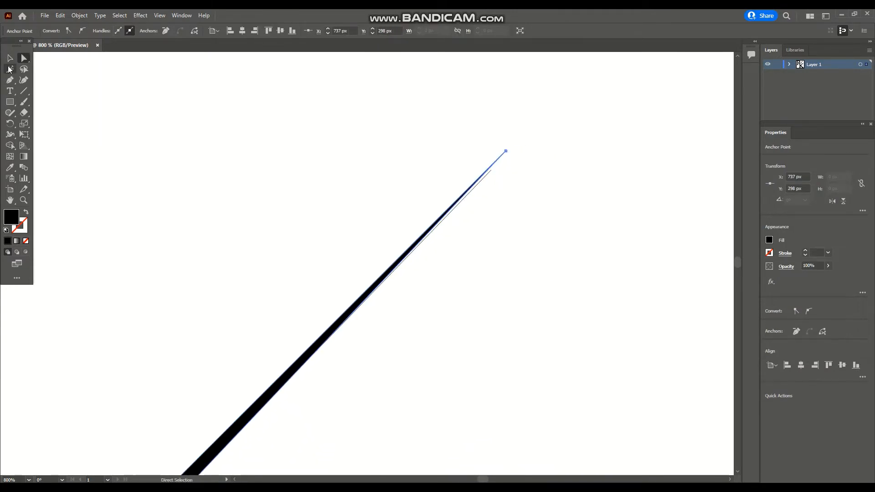
Delete the stray anchor point left beside the slash line's tapered tip
{"action": "left_click", "coordinate": [10, 58]}
{"action": "left_click", "coordinate": [545, 218]}
{"action": "left_click", "coordinate": [486, 177]}
{"action": "left_click", "coordinate": [533, 205]}
{"action": "left_click", "coordinate": [24, 58]}
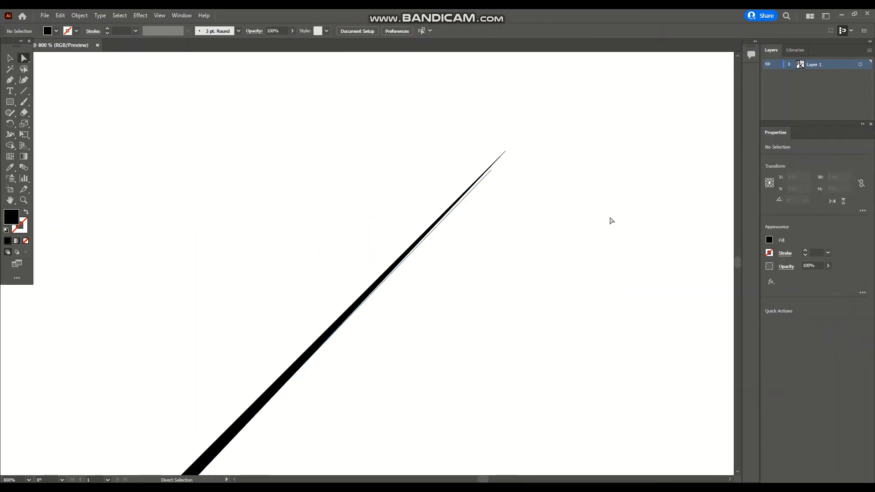
{"action": "left_click", "coordinate": [491, 171]}
{"action": "key", "text": "Delete"}
{"action": "scroll", "coordinate": [474, 182], "scroll_direction": "down", "scroll_amount": 2}
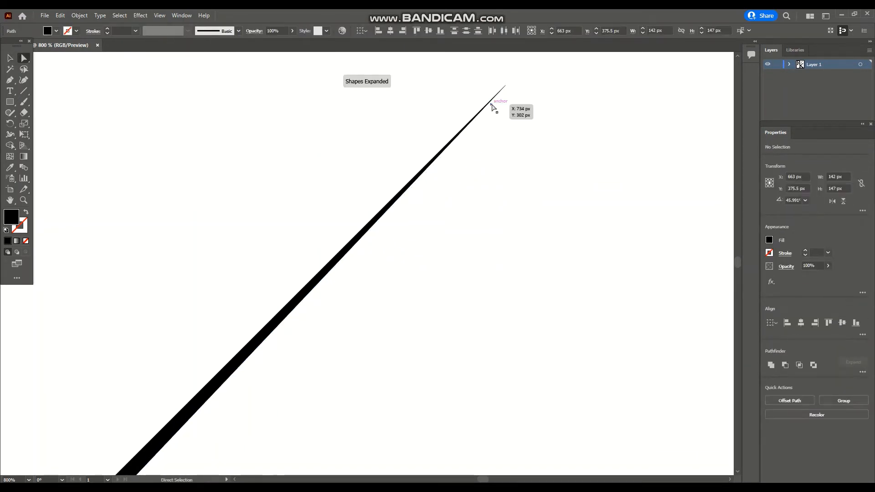
{"action": "scroll", "coordinate": [297, 316], "scroll_direction": "down", "scroll_amount": 4}
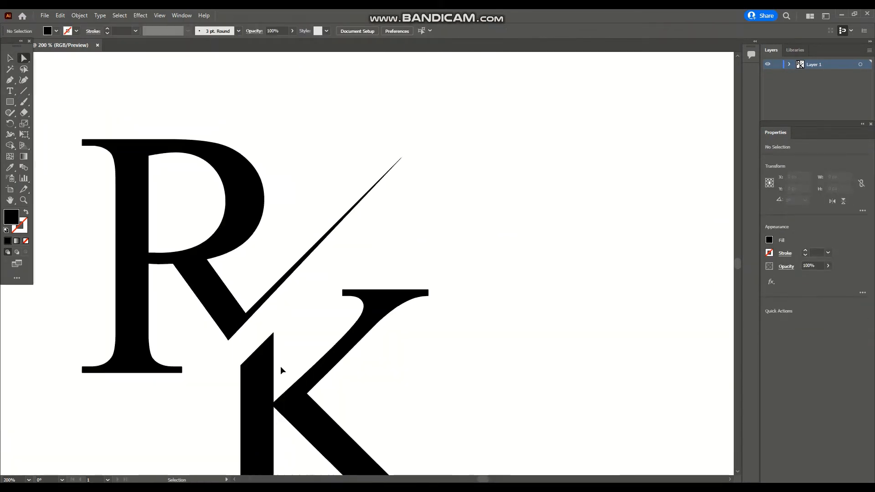
{"action": "key", "text": "ctrl+minus"}
{"action": "scroll", "coordinate": [280, 367], "scroll_direction": "down", "scroll_amount": 2}
{"action": "left_click_drag", "start_coordinate": [485, 480], "coordinate": [482, 479]}
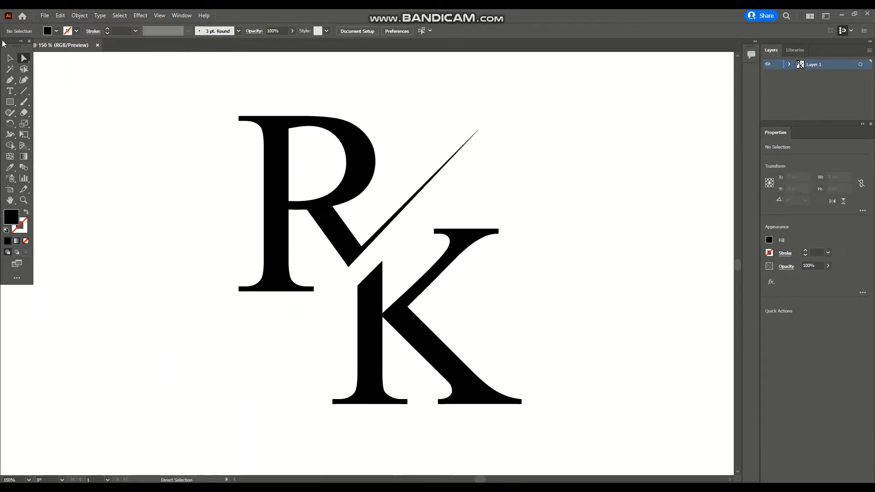
{"action": "left_click", "coordinate": [10, 58]}
{"action": "left_click", "coordinate": [422, 191]}
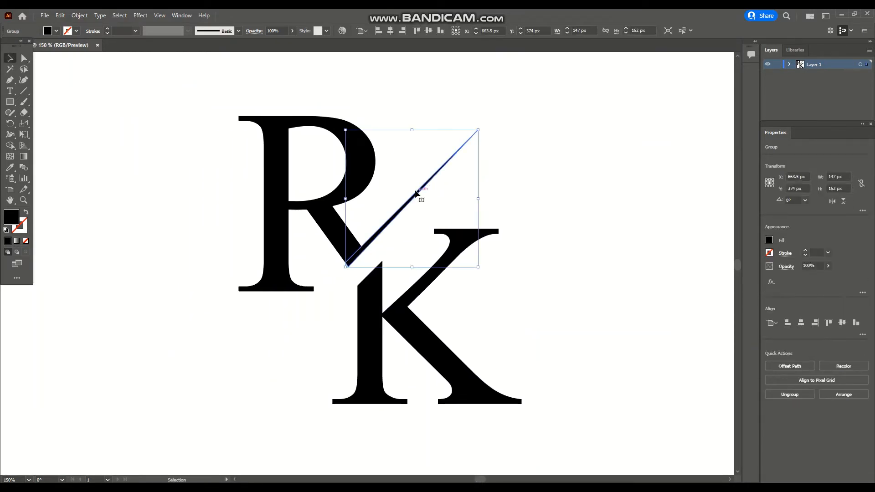
{"action": "left_click_drag", "start_coordinate": [416, 194], "coordinate": [231, 340]}
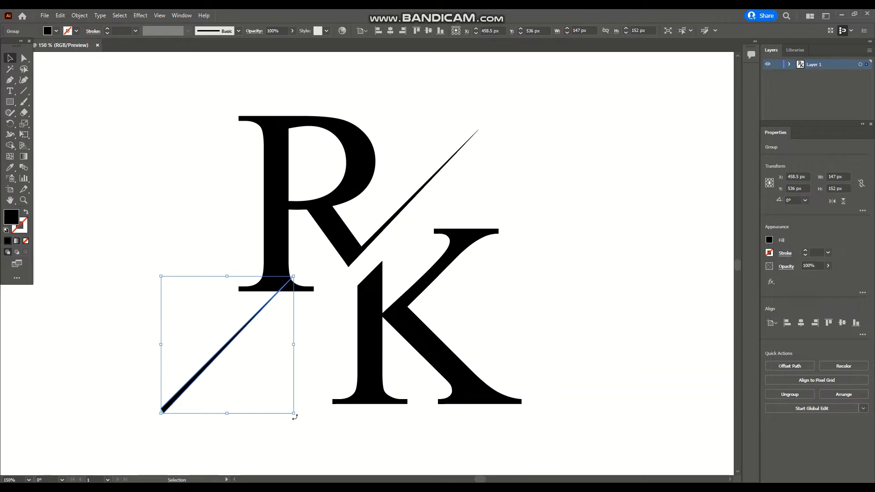
{"action": "key", "text": "ctrl+z"}
{"action": "key", "text": "ctrl+z"}
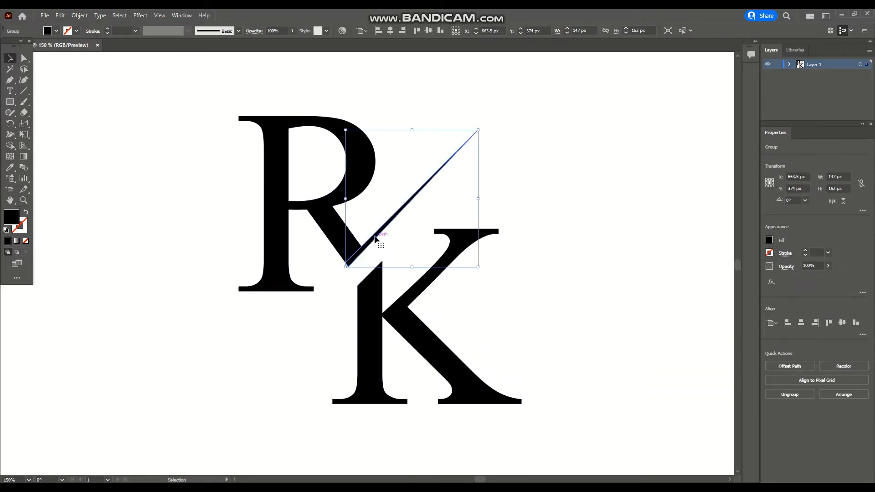
Place a 180°-rotated copy of the slash line along the diagonal cut edge of the K
{"action": "left_click_drag", "start_coordinate": [374, 238], "coordinate": [241, 331]}
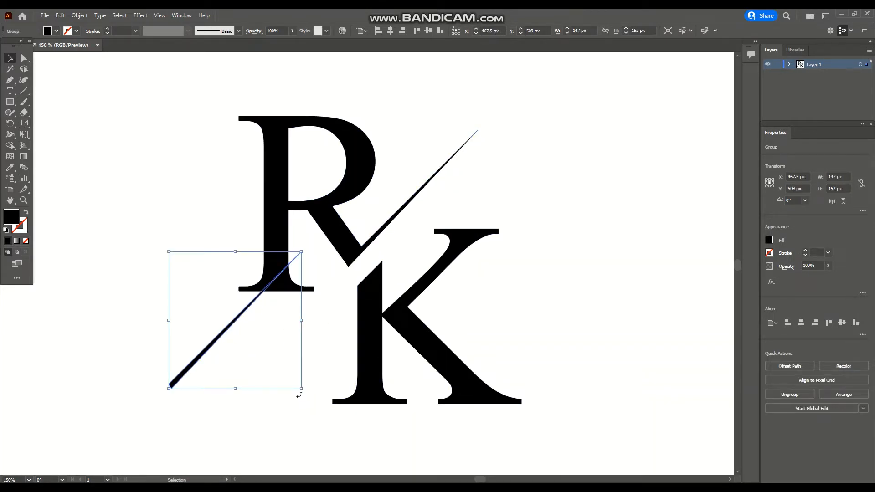
{"action": "left_click_drag", "start_coordinate": [299, 395], "coordinate": [212, 290]}
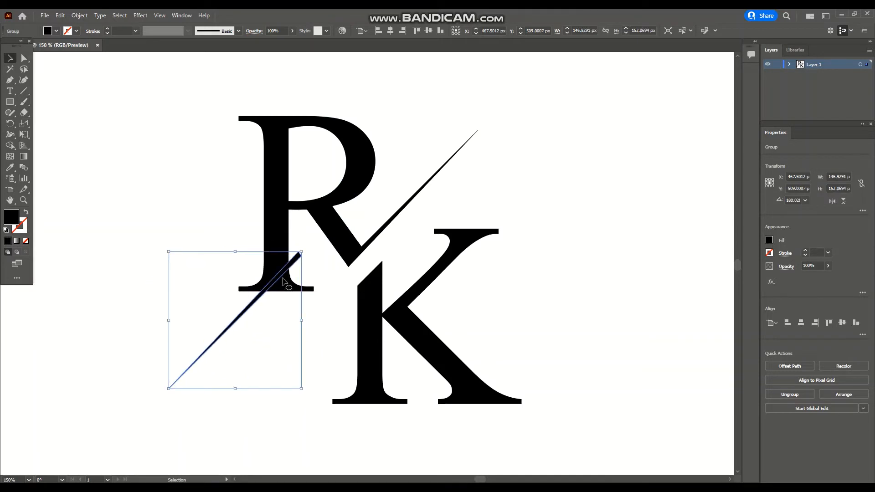
{"action": "left_click_drag", "start_coordinate": [292, 262], "coordinate": [371, 274]}
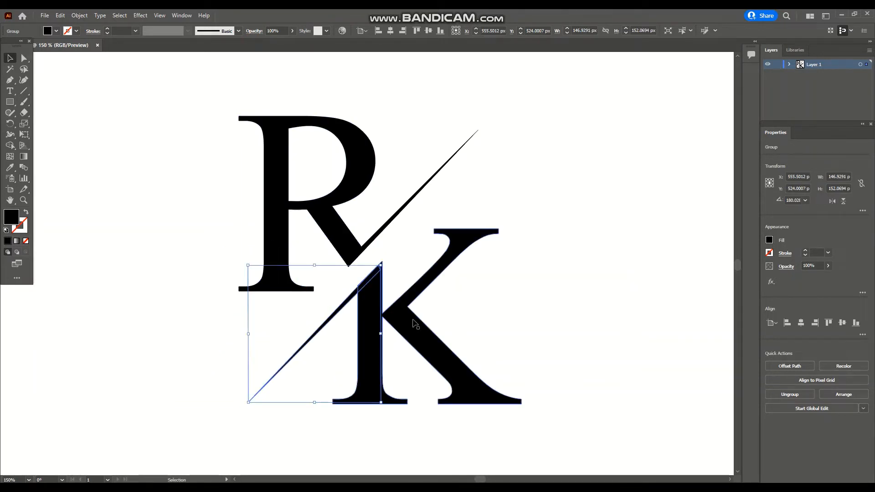
Nudge the copied slash up and to the right to line it up with the K's top corner
{"action": "key", "text": "ctrl+plus"}
{"action": "key", "text": "ctrl+plus"}
{"action": "key", "text": "a"}
{"action": "scroll", "coordinate": [492, 325], "scroll_direction": "up", "scroll_amount": 6}
{"action": "key", "text": "Up"}
{"action": "key", "text": "Up"}
{"action": "key", "text": "Right"}
{"action": "scroll", "coordinate": [570, 235], "scroll_direction": "up", "scroll_amount": 3}
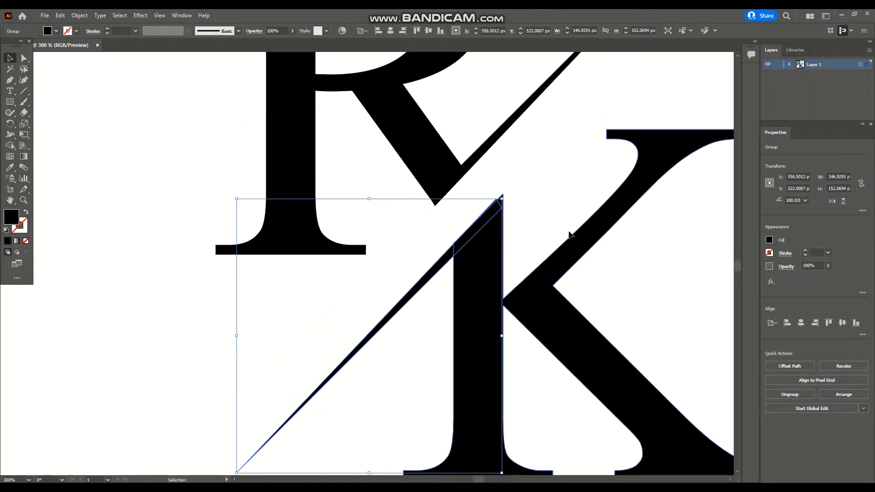
{"action": "key", "text": "ctrl+plus"}
{"action": "key", "text": "ctrl+plus"}
{"action": "scroll", "coordinate": [622, 275], "scroll_direction": "up", "scroll_amount": 3}
{"action": "left_click_drag", "start_coordinate": [480, 479], "coordinate": [482, 479]}
{"action": "key", "text": "Up"}
{"action": "key", "text": "Up"}
{"action": "key", "text": "Right"}
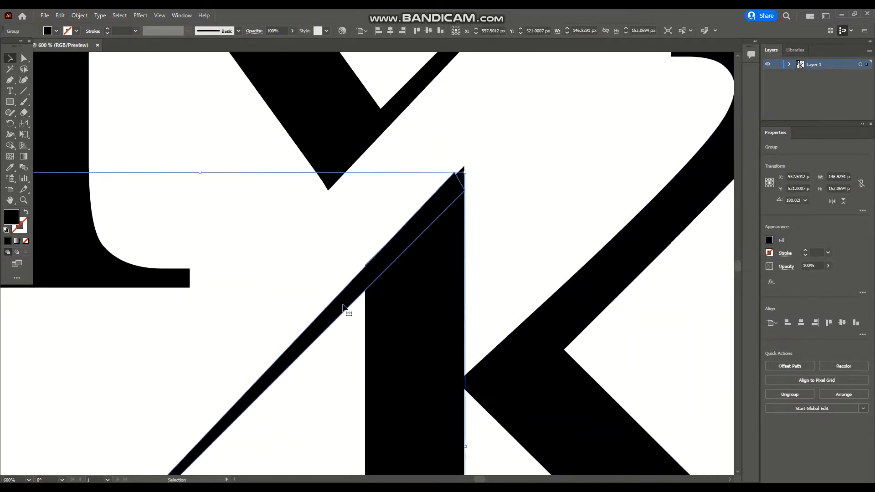
Select the K together with the lower slash and nudge both down slightly
{"action": "left_click", "coordinate": [488, 213]}
{"action": "left_click_drag", "start_coordinate": [342, 235], "coordinate": [482, 299]}
{"action": "left_click", "coordinate": [10, 145]}
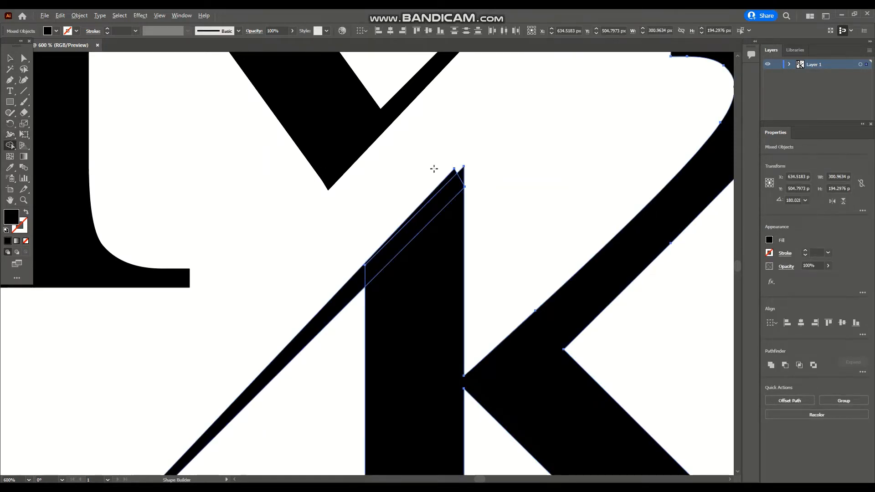
{"action": "key", "text": "v"}
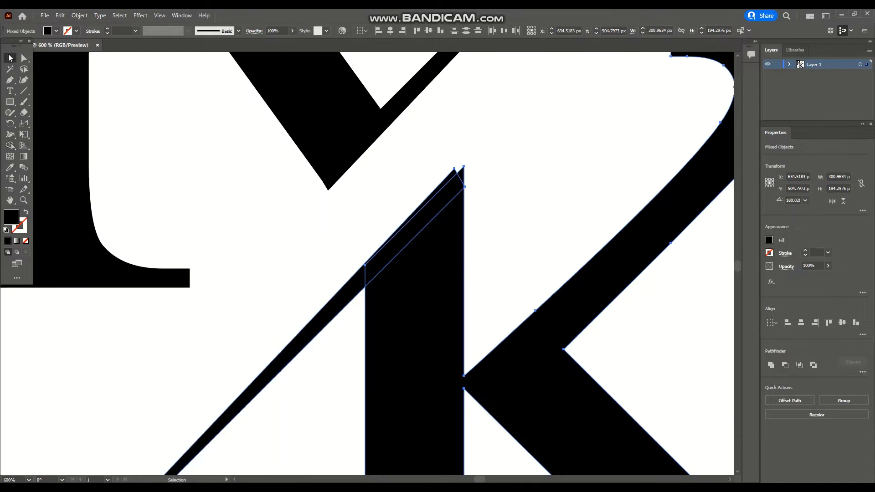
{"action": "left_click", "coordinate": [363, 210]}
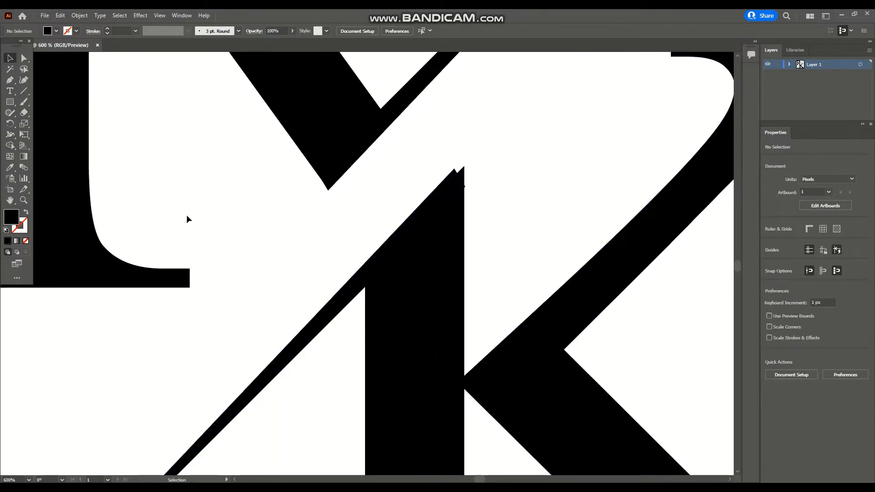
{"action": "left_click", "coordinate": [10, 145]}
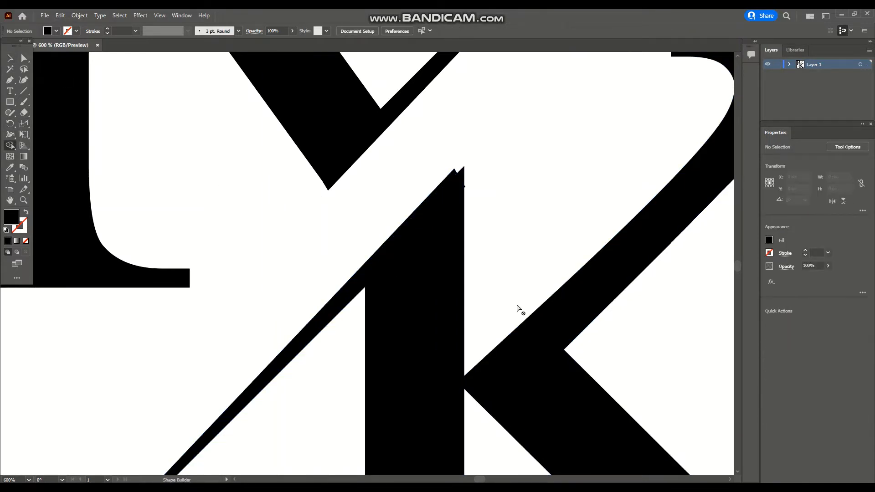
{"action": "left_click", "coordinate": [10, 57]}
{"action": "left_click_drag", "start_coordinate": [420, 168], "coordinate": [637, 357]}
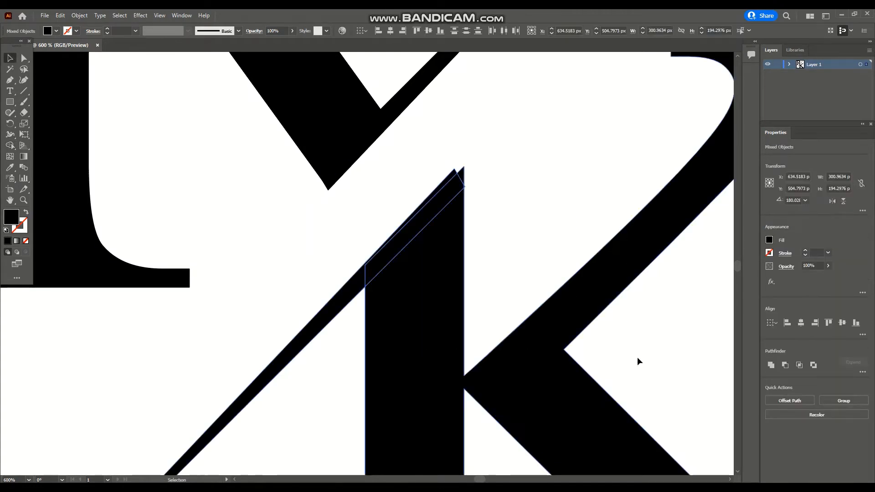
{"action": "left_click", "coordinate": [10, 145]}
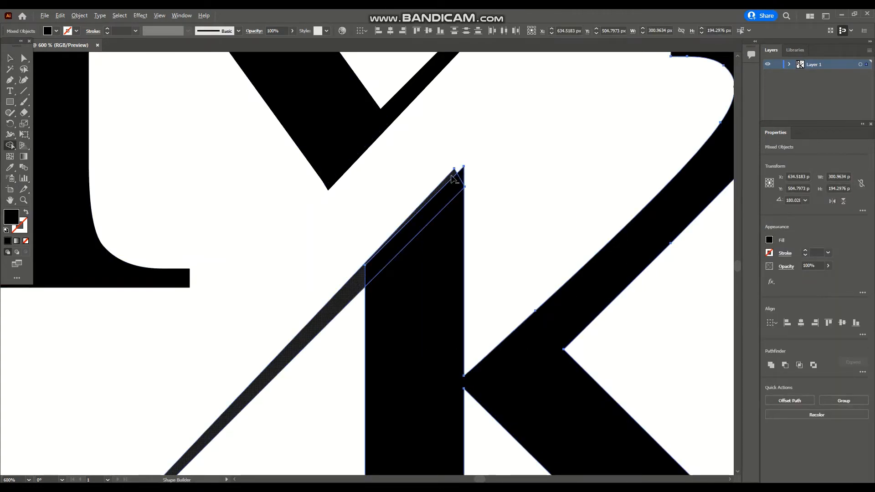
{"action": "left_click", "coordinate": [10, 59]}
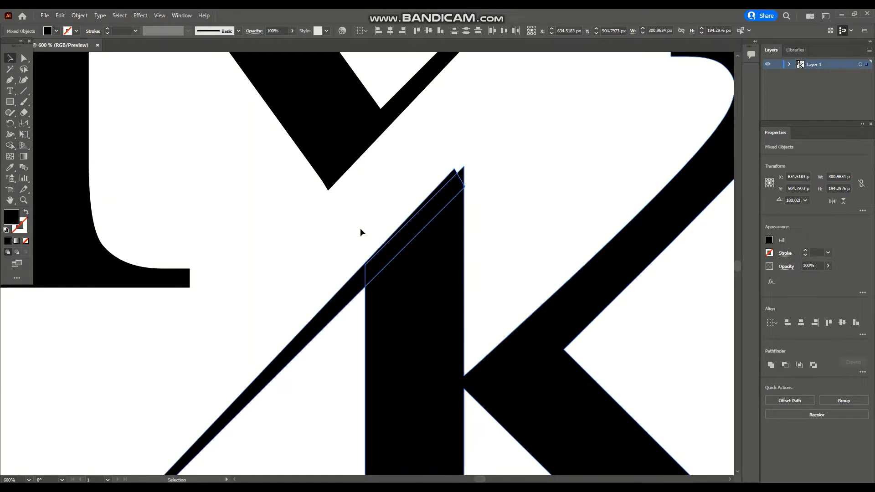
{"action": "key", "text": "Left"}
{"action": "key", "text": "Right"}
{"action": "key", "text": "Down"}
{"action": "key", "text": "Down"}
{"action": "left_click", "coordinate": [567, 208]}
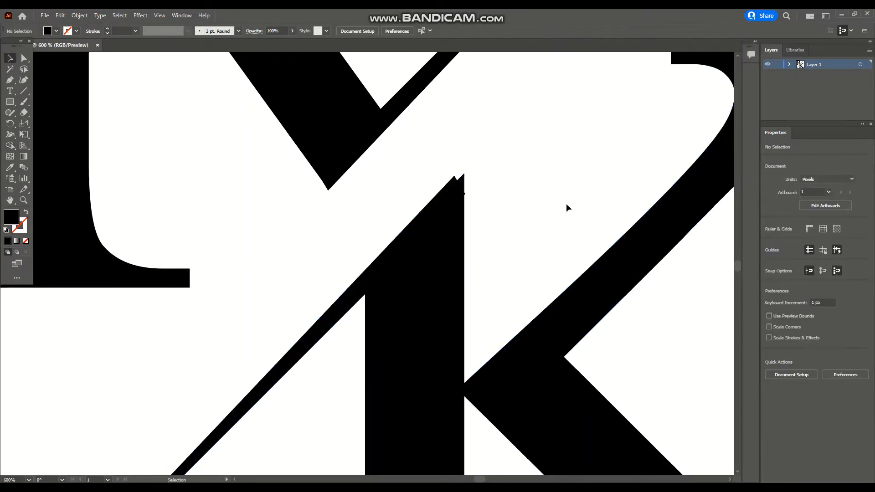
Nudge the lower slash two steps right and two steps up
{"action": "left_click", "coordinate": [329, 317]}
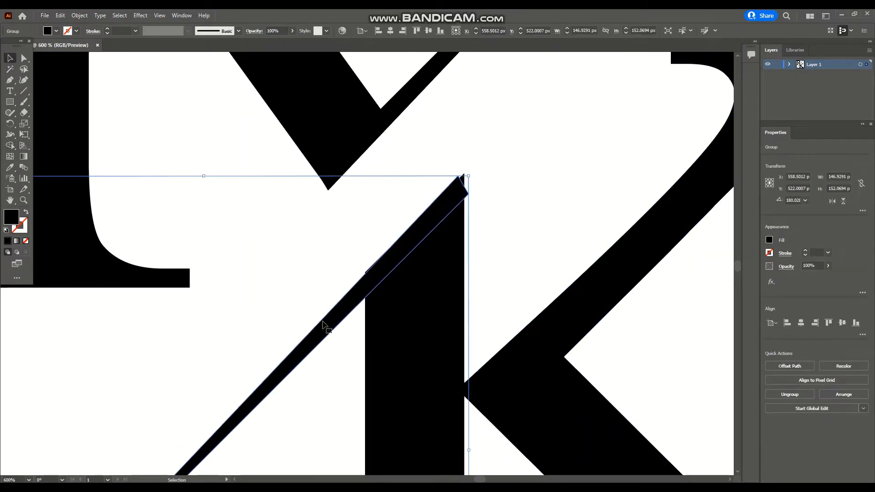
{"action": "key", "text": "Right"}
{"action": "key", "text": "Right"}
{"action": "key", "text": "Up"}
{"action": "key", "text": "Up"}
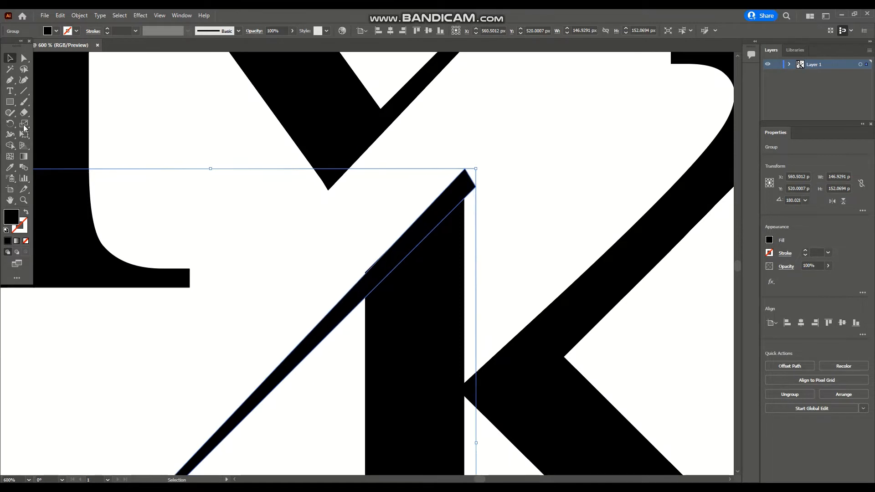
Move the lower slash's top corner anchors so its end meets the corner of the K's stem
{"action": "left_click", "coordinate": [25, 58]}
{"action": "left_click_drag", "start_coordinate": [475, 186], "coordinate": [465, 205]}
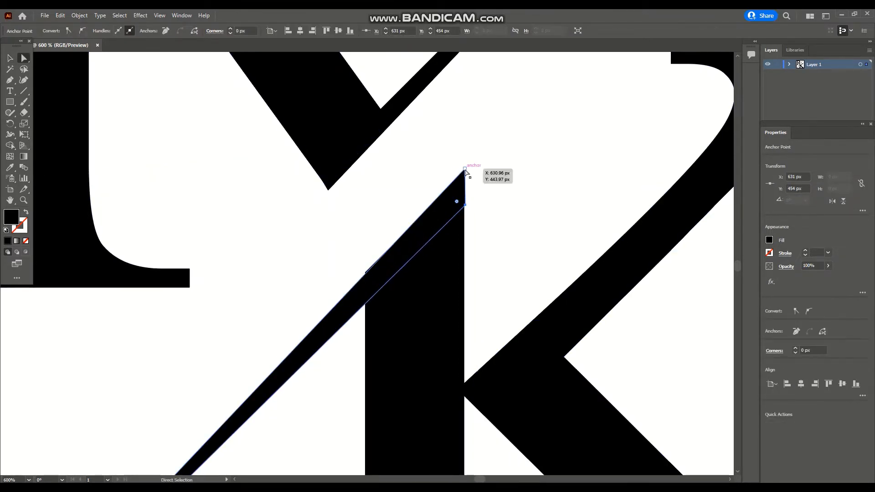
{"action": "left_click_drag", "start_coordinate": [465, 170], "coordinate": [464, 173]}
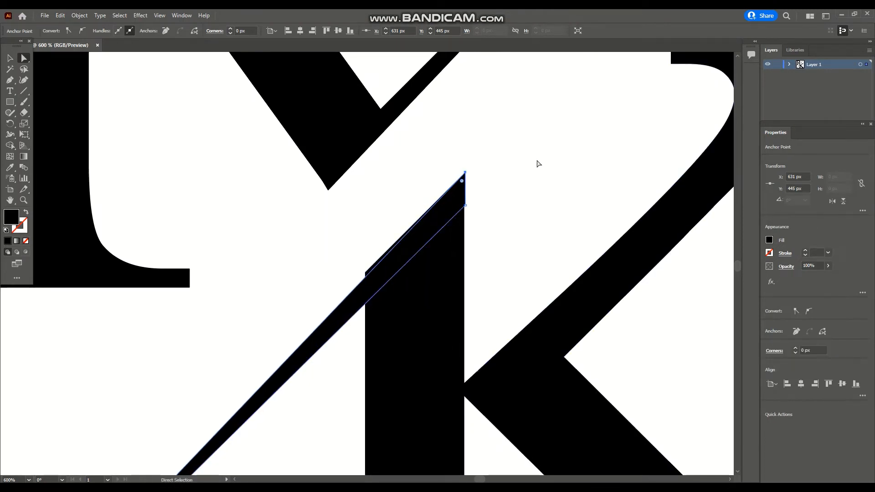
{"action": "left_click", "coordinate": [499, 179]}
{"action": "left_click", "coordinate": [464, 199]}
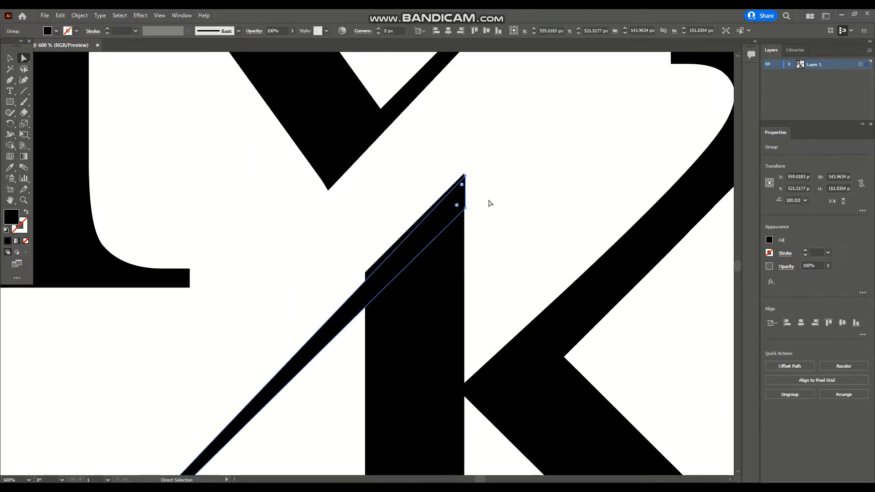
{"action": "left_click", "coordinate": [307, 211]}
Use Shape Builder on the lower slash and the K to merge the overlapping region, then fit the view
{"action": "left_click", "coordinate": [11, 58]}
{"action": "left_click_drag", "start_coordinate": [308, 219], "coordinate": [483, 340]}
{"action": "left_click", "coordinate": [10, 146]}
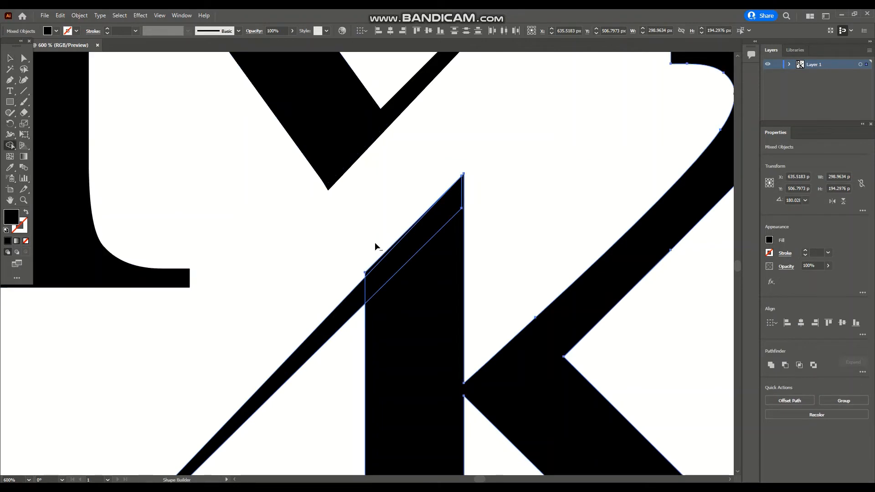
{"action": "left_click", "coordinate": [374, 265]}
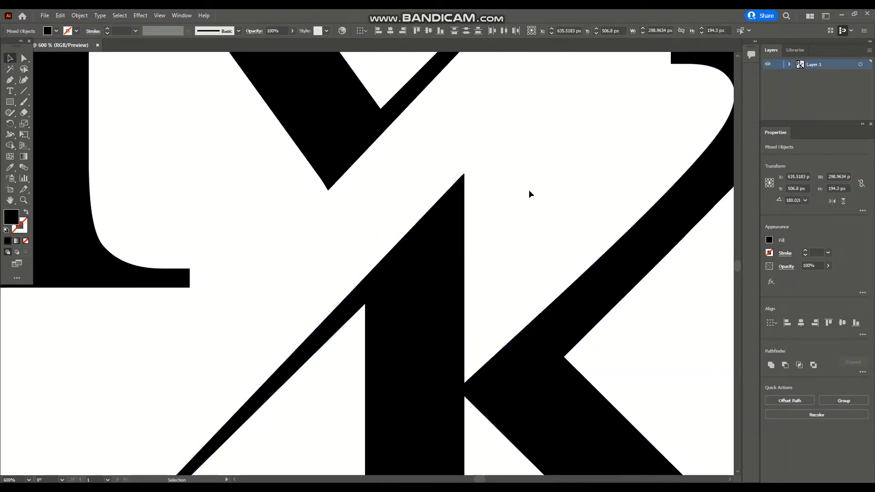
{"action": "left_click", "coordinate": [499, 234]}
{"action": "key", "text": "ctrl+1"}
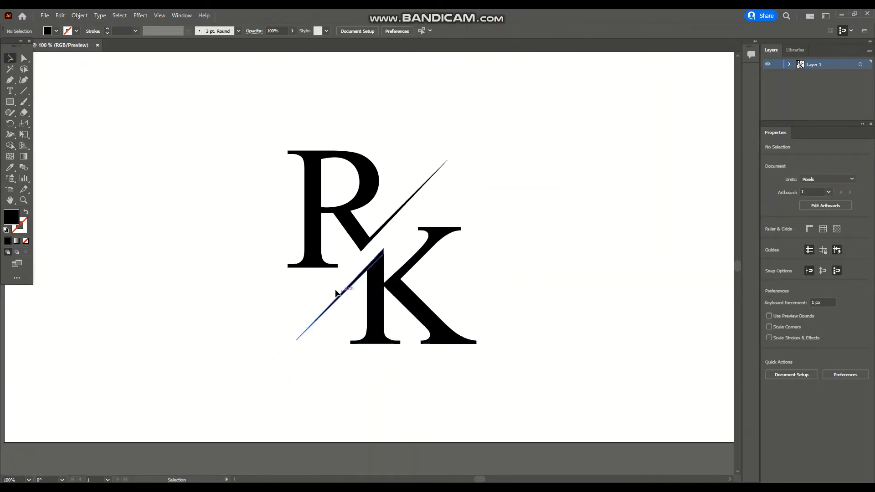
Group the lower slash with the K
{"action": "left_click_drag", "start_coordinate": [335, 292], "coordinate": [410, 316]}
{"action": "right_click", "coordinate": [400, 303]}
{"action": "left_click", "coordinate": [436, 372]}
Group the R with the upper slash line and select the whole monogram
{"action": "left_click_drag", "start_coordinate": [464, 189], "coordinate": [366, 184]}
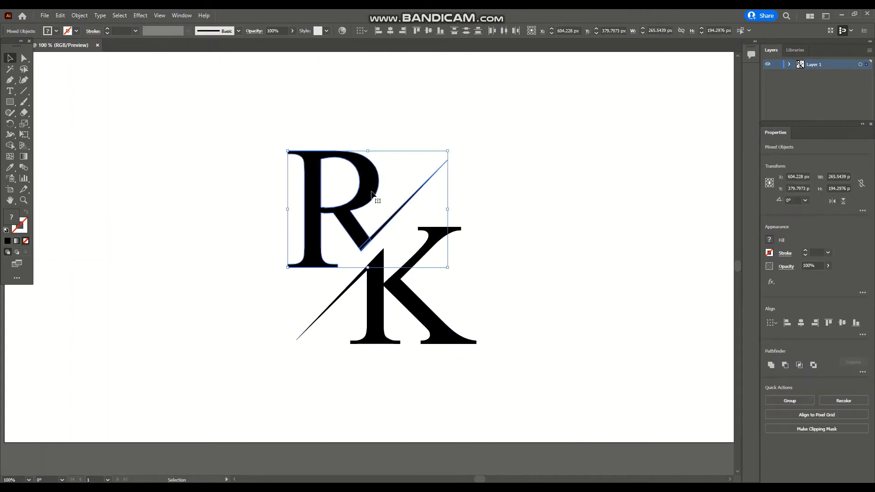
{"action": "right_click", "coordinate": [372, 189]}
{"action": "left_click", "coordinate": [390, 260]}
{"action": "left_click", "coordinate": [494, 309]}
{"action": "left_click_drag", "start_coordinate": [541, 367], "coordinate": [252, 166]}
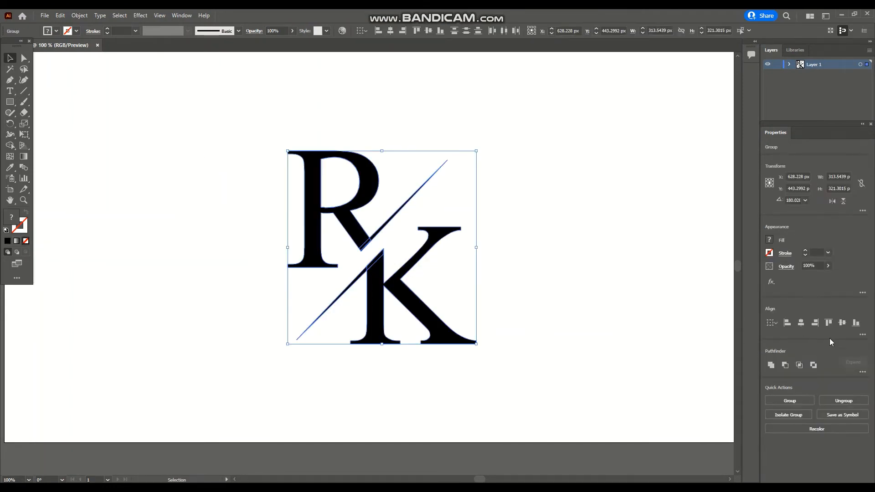
Try to center the selected monogram on the artboard with the align controls
{"action": "left_click", "coordinate": [842, 324]}
{"action": "left_click", "coordinate": [801, 323]}
{"action": "key", "text": "ctrl+z"}
{"action": "key", "text": "ctrl+z"}
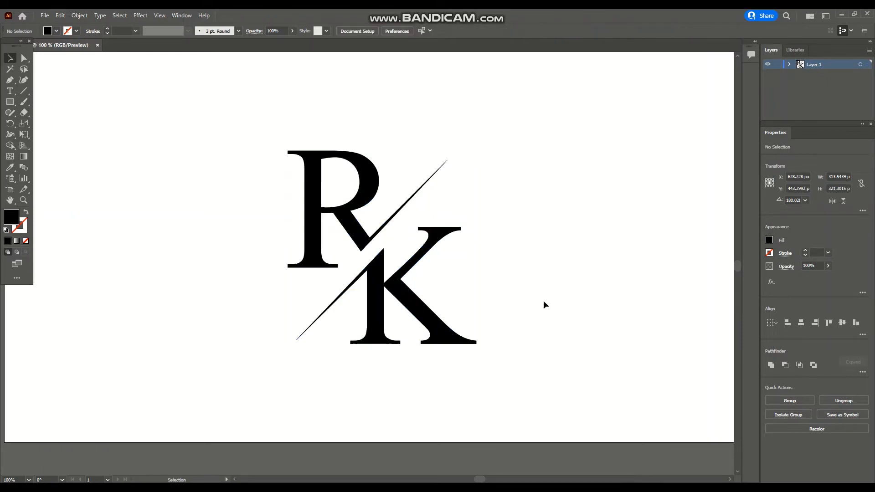
Group the whole monogram and center it horizontally and vertically on the artboard
{"action": "right_click", "coordinate": [374, 224]}
{"action": "left_click", "coordinate": [433, 294]}
{"action": "left_click", "coordinate": [843, 323]}
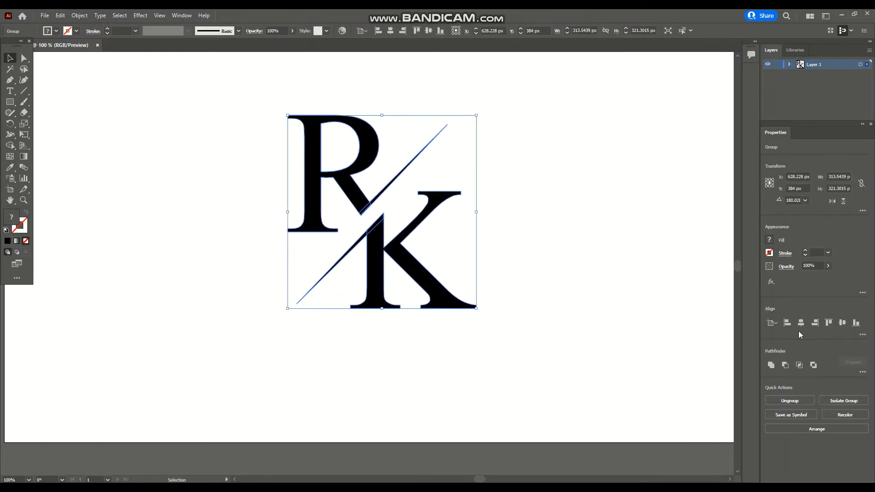
{"action": "left_click", "coordinate": [801, 323]}
{"action": "left_click", "coordinate": [587, 287]}
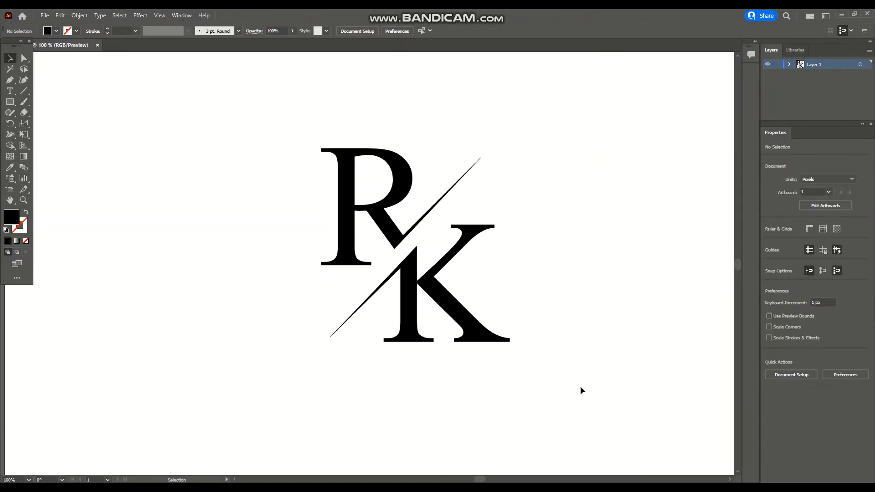
Select all parts of the monogram and ungroup it
{"action": "left_click_drag", "start_coordinate": [583, 386], "coordinate": [277, 142]}
{"action": "right_click", "coordinate": [441, 252]}
{"action": "left_click", "coordinate": [493, 328]}
{"action": "left_click", "coordinate": [506, 384]}
Switch to the browser, open the purple and orange Color Hunt palette, and copy its #C74B50 colour
{"action": "key", "text": "alt+Tab"}
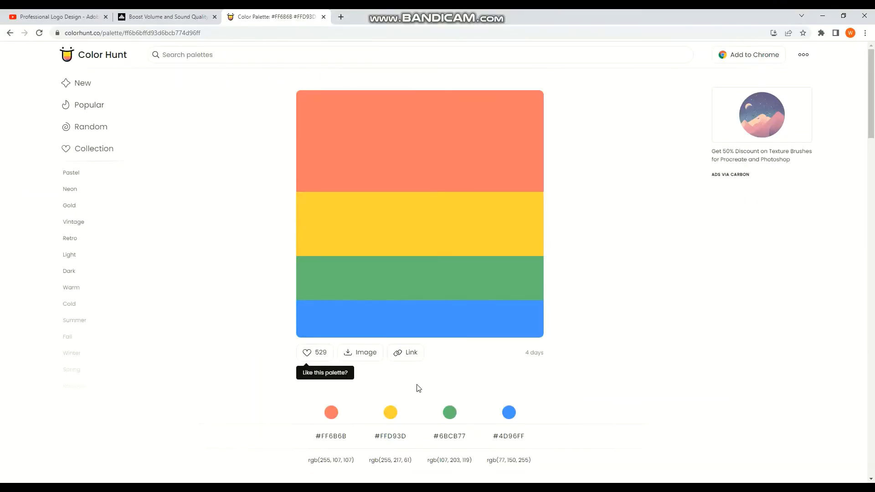
{"action": "left_click", "coordinate": [10, 33]}
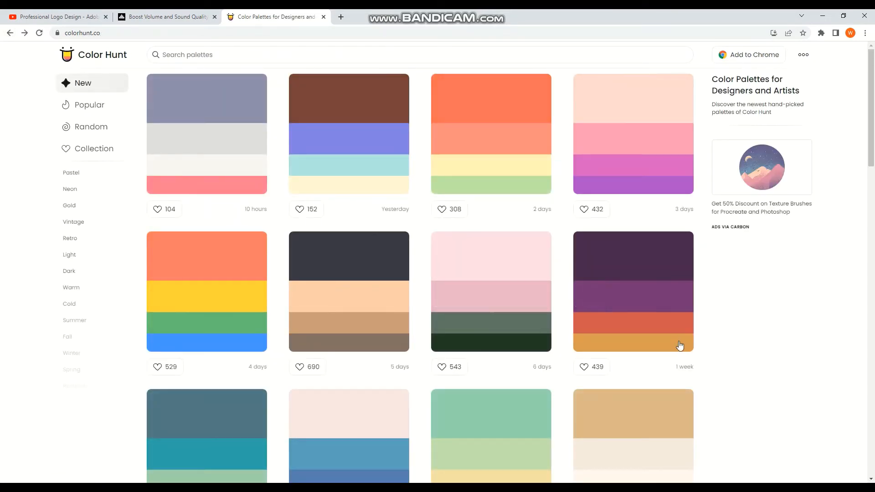
{"action": "left_click", "coordinate": [663, 311]}
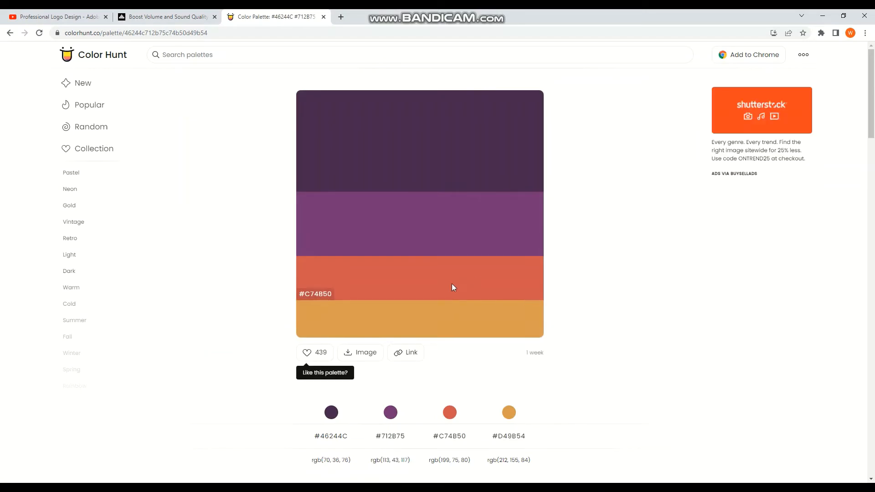
{"action": "right_click", "coordinate": [329, 296]}
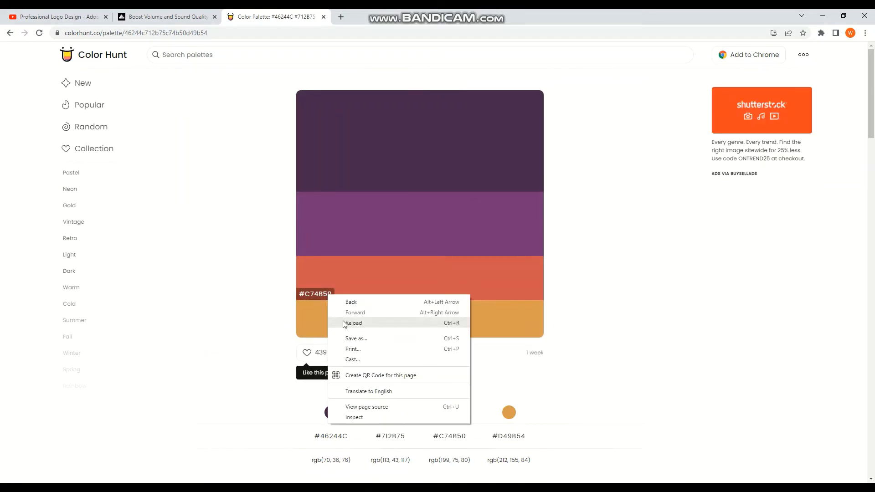
{"action": "left_click", "coordinate": [321, 297]}
{"action": "left_click", "coordinate": [317, 297]}
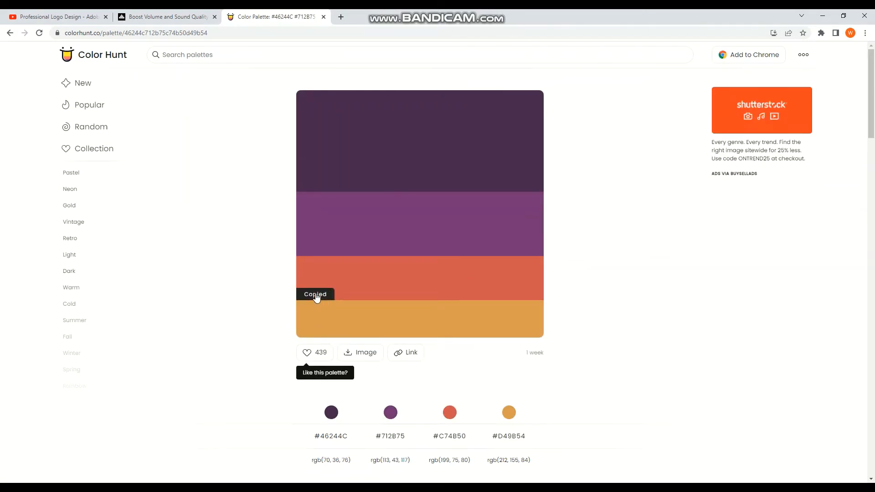
Return to Illustrator and fill the R and its upper slash with #C74B50
{"action": "left_click", "coordinate": [526, 490]}
{"action": "left_click", "coordinate": [346, 206]}
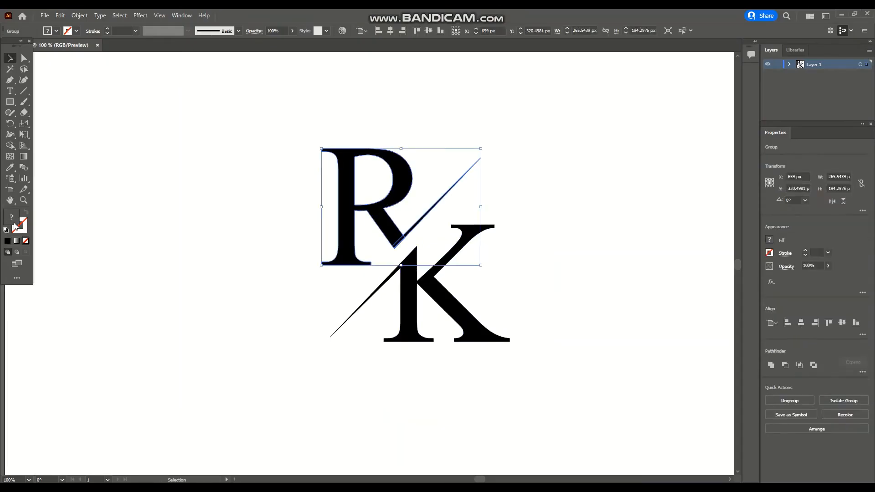
{"action": "double_click", "coordinate": [11, 216]}
{"action": "key", "text": "ctrl+v"}
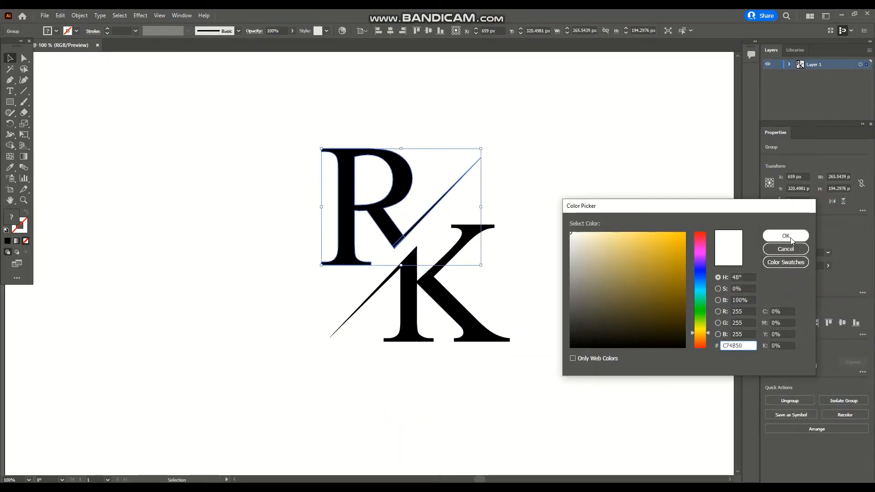
{"action": "left_click", "coordinate": [786, 236]}
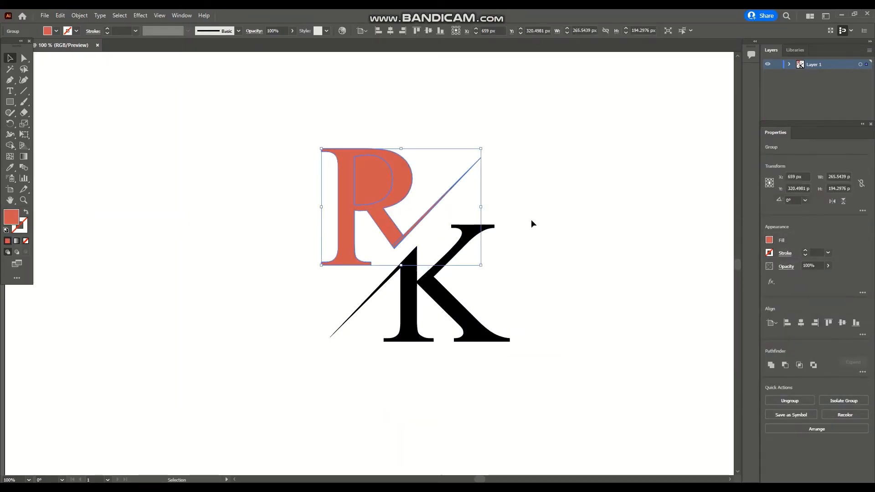
Ungroup the R and delete the extra shape filling its inner counter
{"action": "right_click", "coordinate": [389, 191]}
{"action": "left_click", "coordinate": [422, 267]}
{"action": "left_click", "coordinate": [483, 200]}
{"action": "left_click", "coordinate": [368, 186]}
{"action": "key", "text": "Delete"}
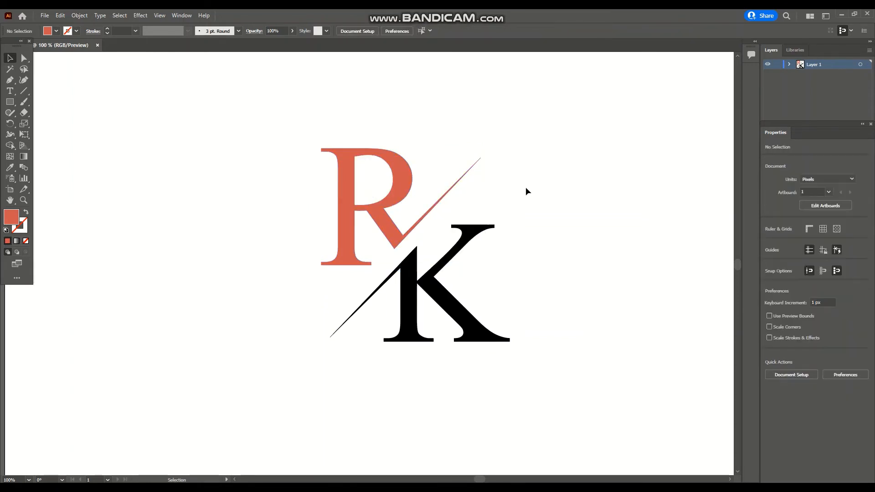
Copy #712B75 from the palette and fill the K and its lower slash with it
{"action": "left_click_drag", "start_coordinate": [548, 371], "coordinate": [404, 307]}
{"action": "key", "text": "alt+Tab"}
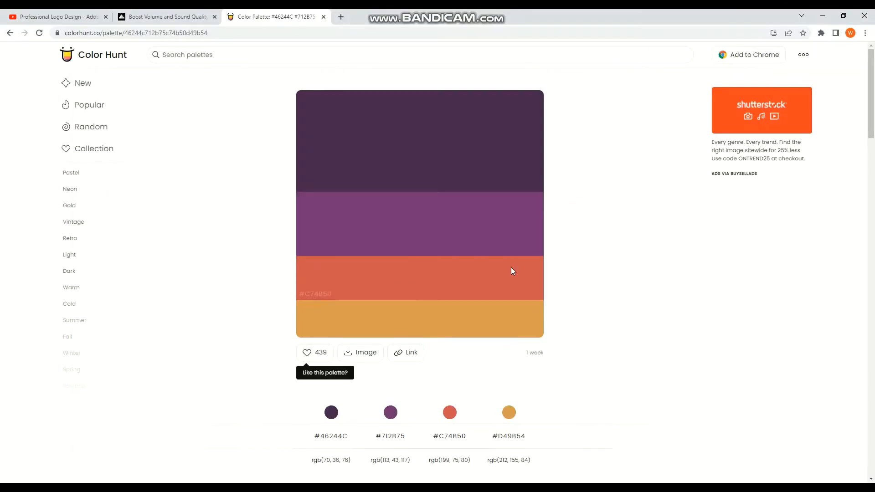
{"action": "left_click", "coordinate": [312, 254]}
{"action": "key", "text": "alt+Tab"}
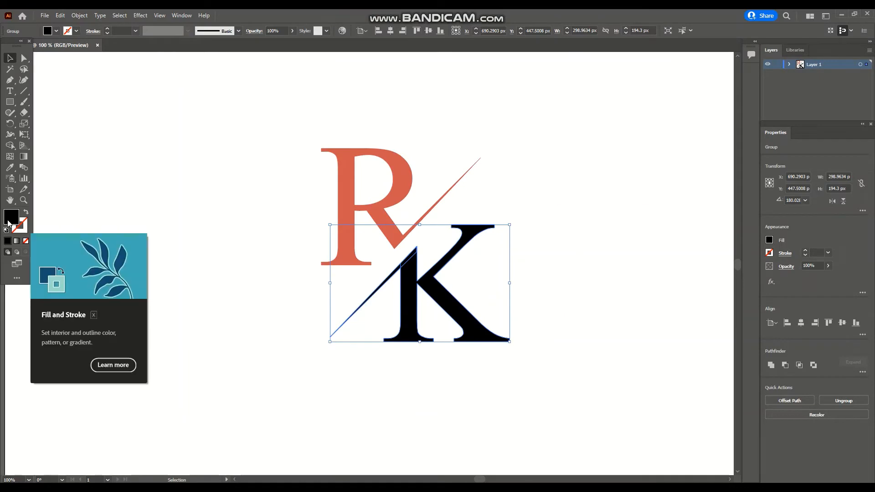
{"action": "double_click", "coordinate": [10, 217]}
{"action": "key", "text": "ctrl+v"}
{"action": "key", "text": "Return"}
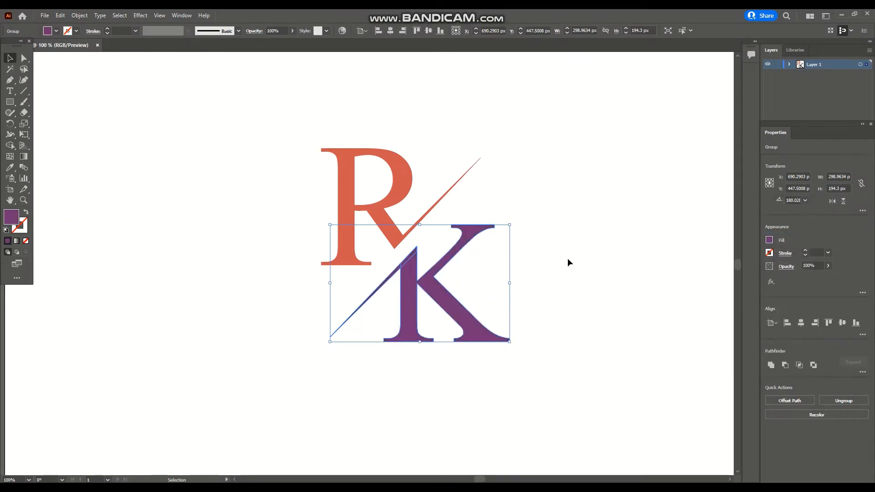
{"action": "left_click", "coordinate": [568, 260]}
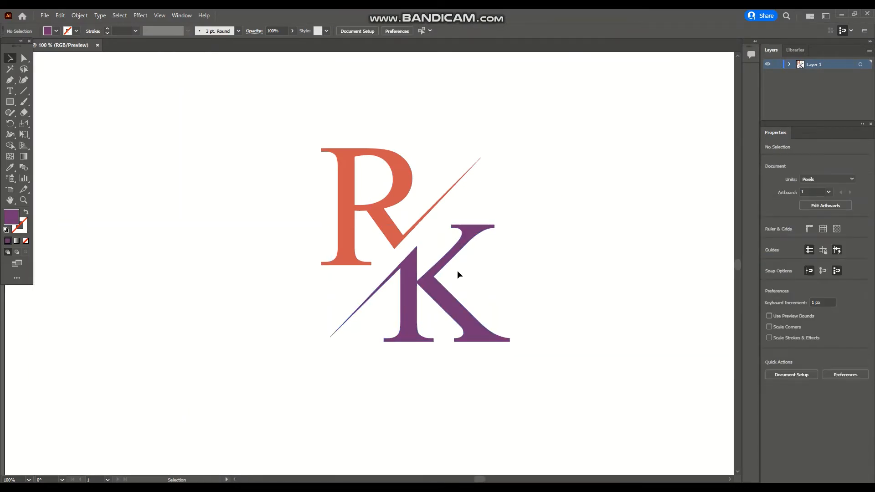
Draw a circle about 324 px wide to the left of the monogram
{"action": "key", "text": "ctrl+minus"}
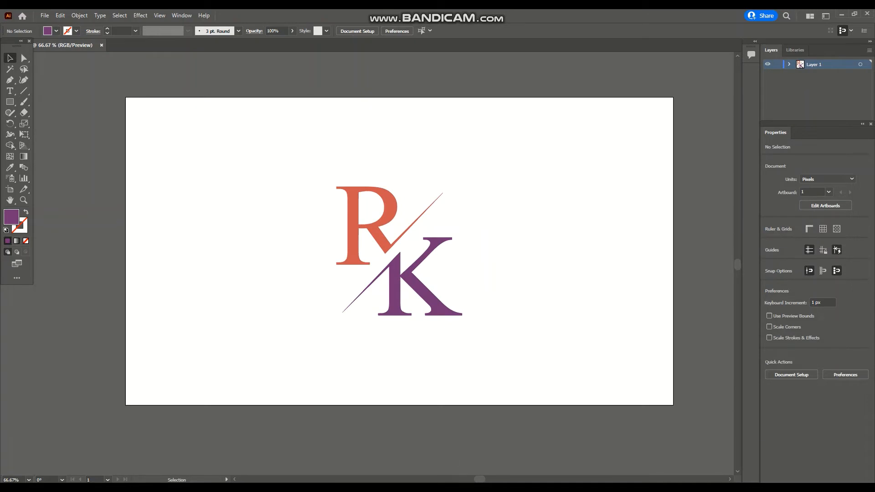
{"action": "key", "text": "l"}
{"action": "left_click_drag", "start_coordinate": [196, 180], "coordinate": [327, 281]}
Duplicate the circle slightly lower and fill the copy with white #FFFFFF
{"action": "key", "text": "v"}
{"action": "left_click_drag", "start_coordinate": [272, 243], "coordinate": [272, 275]}
{"action": "double_click", "coordinate": [11, 217]}
{"action": "type", "text": "ffffff"}
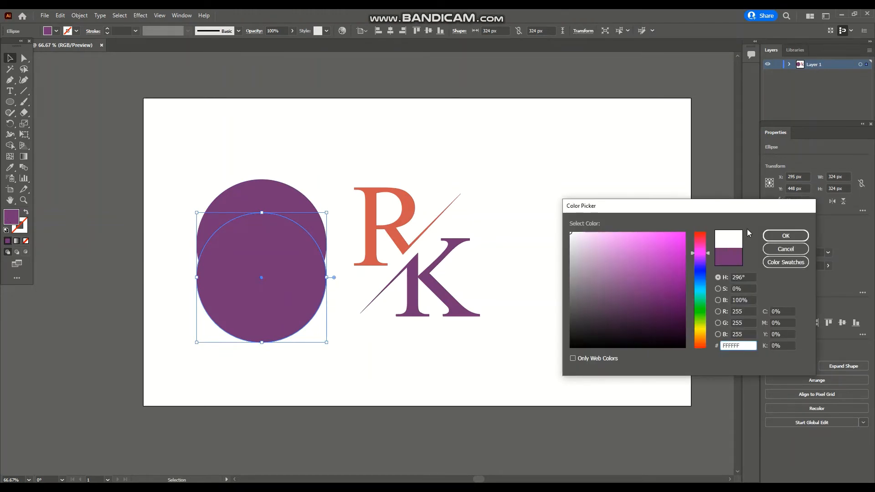
{"action": "key", "text": "Return"}
Shift the white circle up and subtract it from the purple circle to leave a crescent
{"action": "left_click_drag", "start_coordinate": [291, 268], "coordinate": [285, 240]}
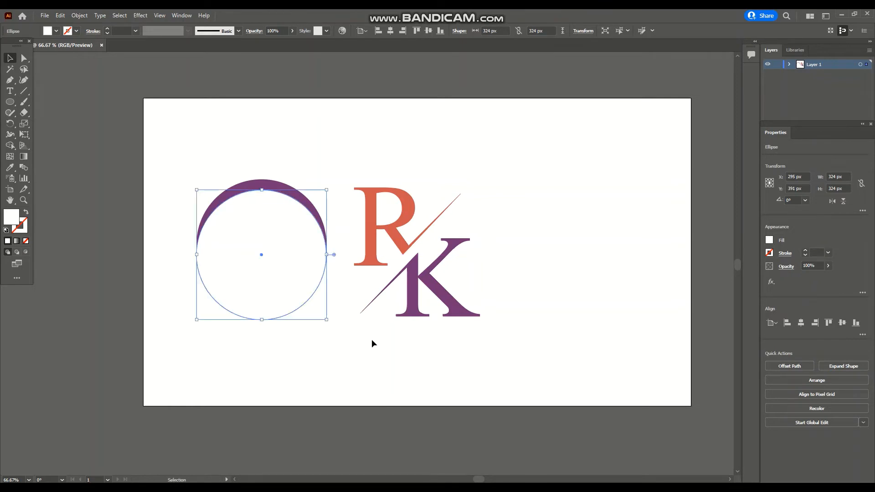
{"action": "left_click_drag", "start_coordinate": [193, 145], "coordinate": [250, 244]}
{"action": "left_click", "coordinate": [788, 365]}
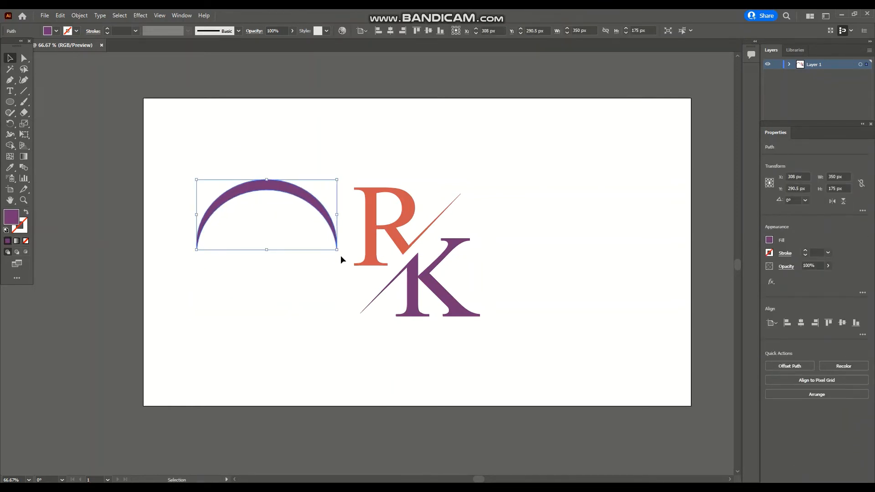
Move and rotate the crescent so it arcs around the upper left of the R
{"action": "left_click_drag", "start_coordinate": [342, 258], "coordinate": [382, 189]}
{"action": "left_click_drag", "start_coordinate": [256, 188], "coordinate": [329, 173]}
{"action": "left_click_drag", "start_coordinate": [286, 245], "coordinate": [293, 258]}
{"action": "left_click_drag", "start_coordinate": [332, 175], "coordinate": [324, 160]}
{"action": "left_click_drag", "start_coordinate": [328, 168], "coordinate": [349, 181]}
{"action": "left_click_drag", "start_coordinate": [305, 257], "coordinate": [309, 254]}
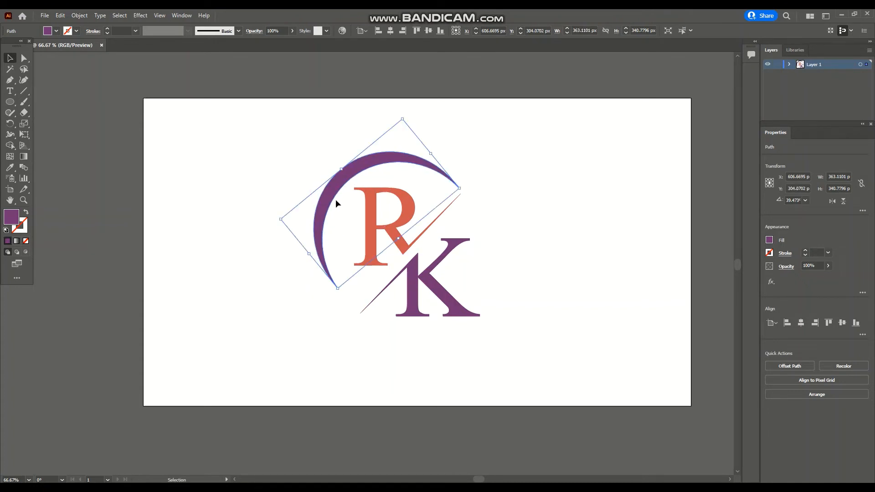
{"action": "left_click_drag", "start_coordinate": [403, 119], "coordinate": [396, 111]}
{"action": "left_click_drag", "start_coordinate": [359, 169], "coordinate": [355, 172]}
{"action": "left_click", "coordinate": [530, 204]}
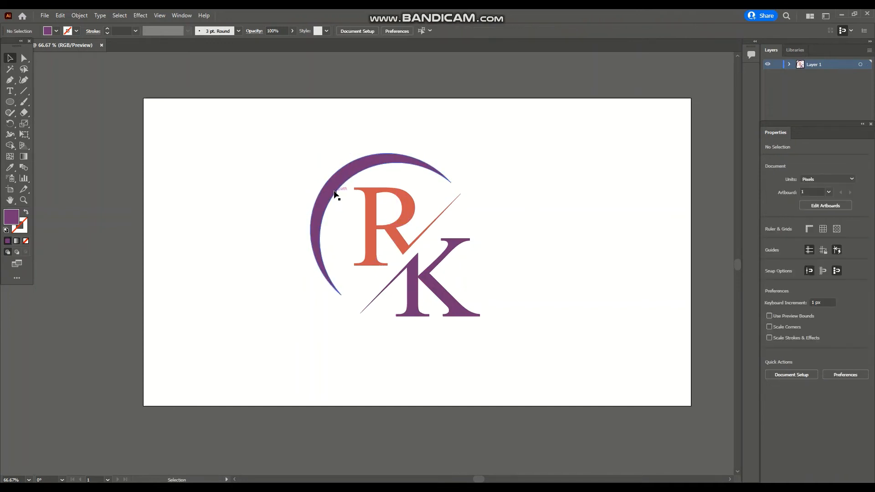
{"action": "left_click", "coordinate": [335, 195]}
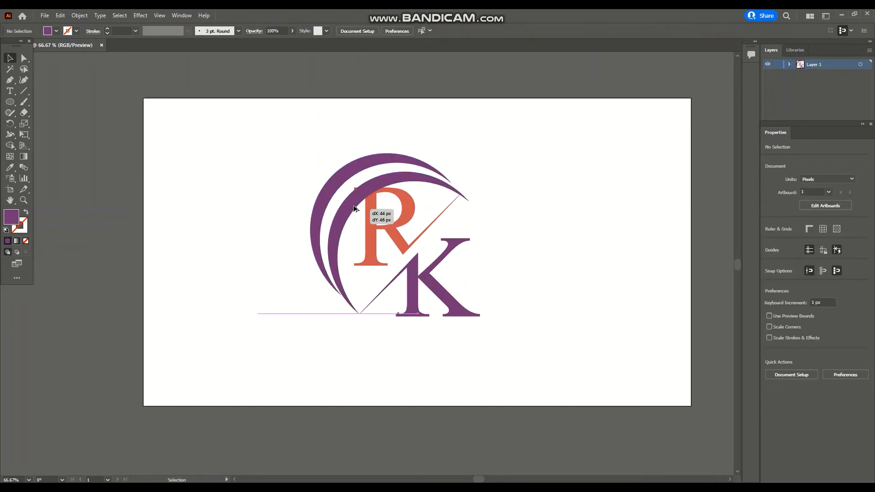
{"action": "left_click_drag", "start_coordinate": [402, 137], "coordinate": [349, 299]}
{"action": "left_click_drag", "start_coordinate": [414, 233], "coordinate": [496, 324]}
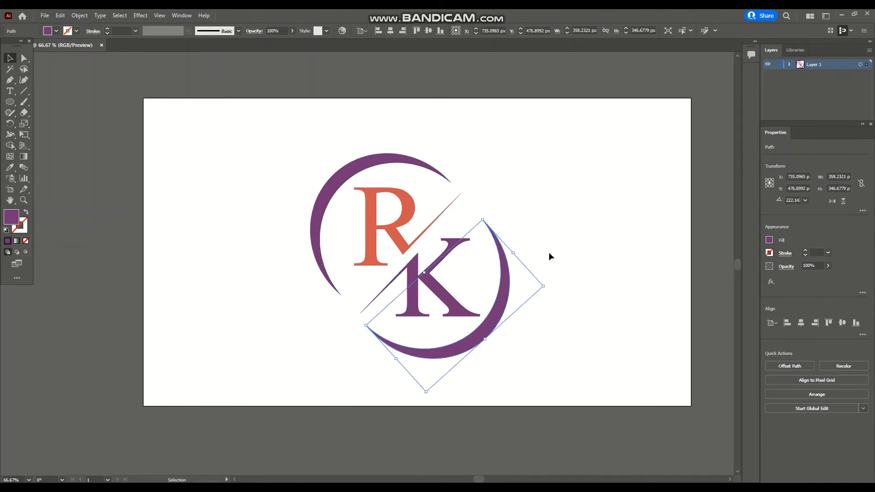
{"action": "key", "text": "Delete"}
Rotate, scale and shift the crescent to wrap more widely around the R
{"action": "left_click", "coordinate": [340, 172]}
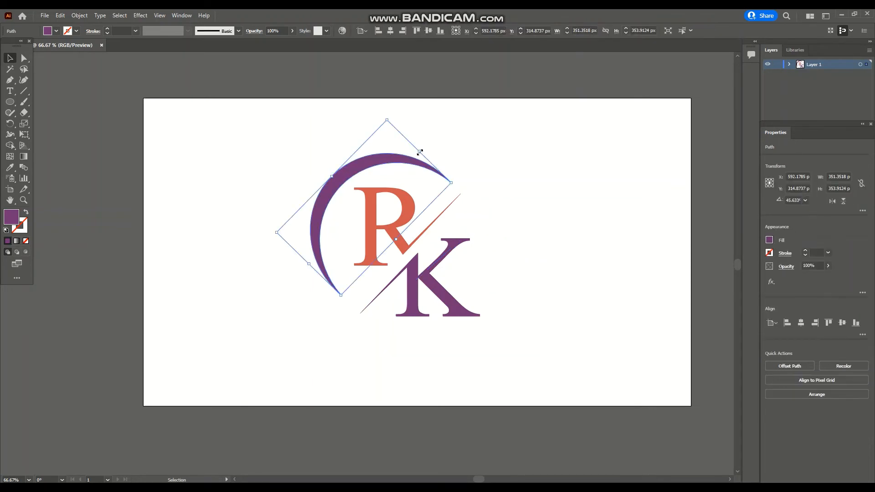
{"action": "left_click_drag", "start_coordinate": [420, 152], "coordinate": [429, 142]}
{"action": "left_click_drag", "start_coordinate": [309, 264], "coordinate": [303, 270]}
{"action": "left_click_drag", "start_coordinate": [399, 237], "coordinate": [409, 249]}
{"action": "left_click", "coordinate": [553, 210]}
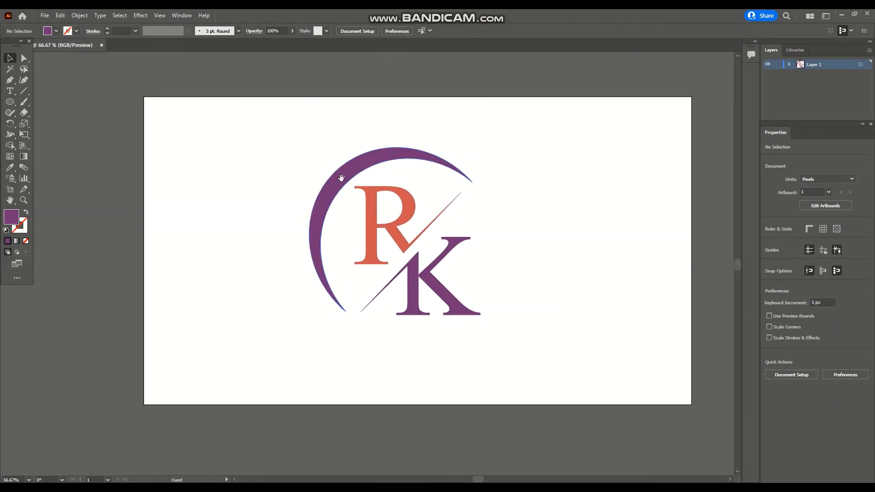
Duplicate the crescent and rotate the copy to arc around the lower right of the K
{"action": "left_click", "coordinate": [24, 59]}
{"action": "left_click", "coordinate": [10, 58]}
{"action": "left_click_drag", "start_coordinate": [319, 176], "coordinate": [348, 207]}
{"action": "left_click_drag", "start_coordinate": [428, 138], "coordinate": [363, 333]}
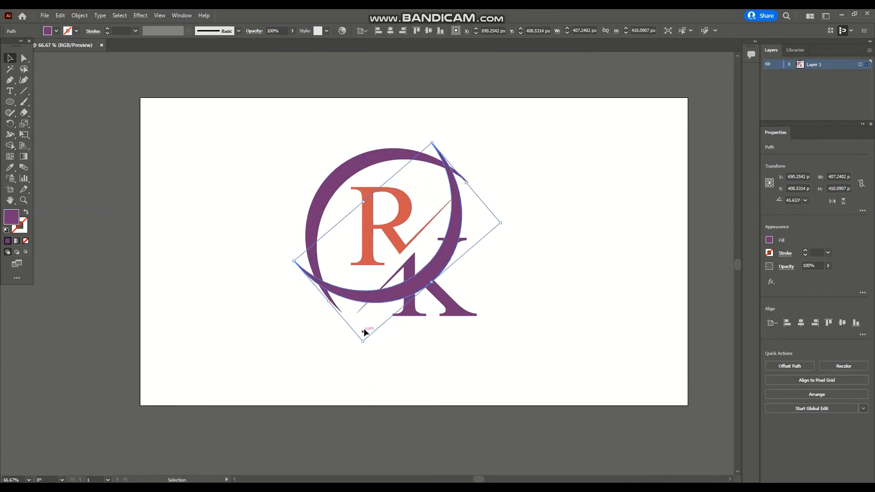
{"action": "left_click_drag", "start_coordinate": [453, 286], "coordinate": [494, 330]}
{"action": "left_click_drag", "start_coordinate": [488, 200], "coordinate": [507, 199]}
{"action": "key", "text": "Up"}
{"action": "left_click", "coordinate": [568, 269]}
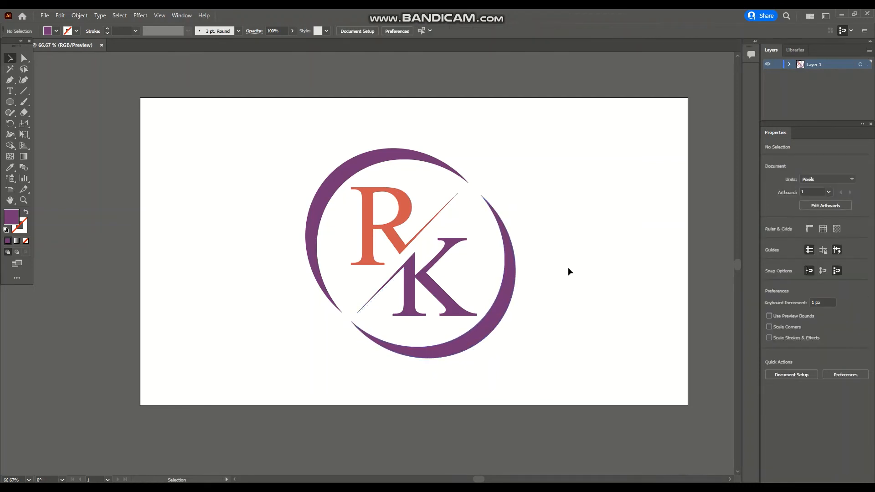
Give the lower crescent the R's orange fill using the Eyedropper
{"action": "left_click", "coordinate": [500, 221]}
{"action": "left_click", "coordinate": [549, 300]}
{"action": "left_click", "coordinate": [509, 291]}
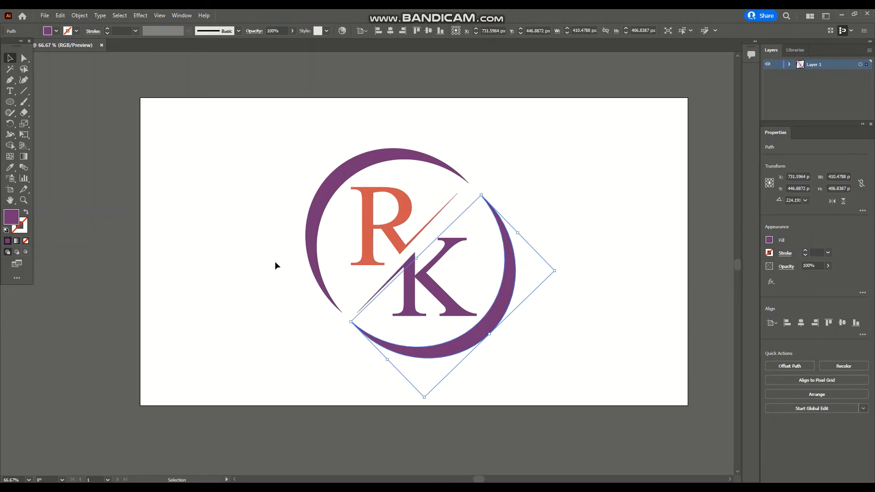
{"action": "left_click", "coordinate": [10, 167]}
{"action": "left_click", "coordinate": [364, 210]}
{"action": "key", "text": "v"}
{"action": "left_click", "coordinate": [197, 205]}
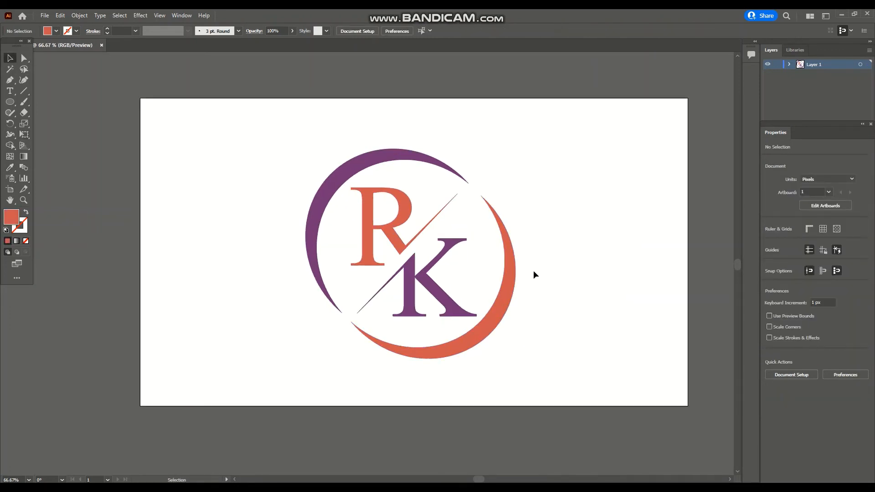
Save the document as RK in the Logo folder, keeping the default Illustrator options
{"action": "left_click", "coordinate": [45, 15]}
{"action": "left_click", "coordinate": [54, 107]}
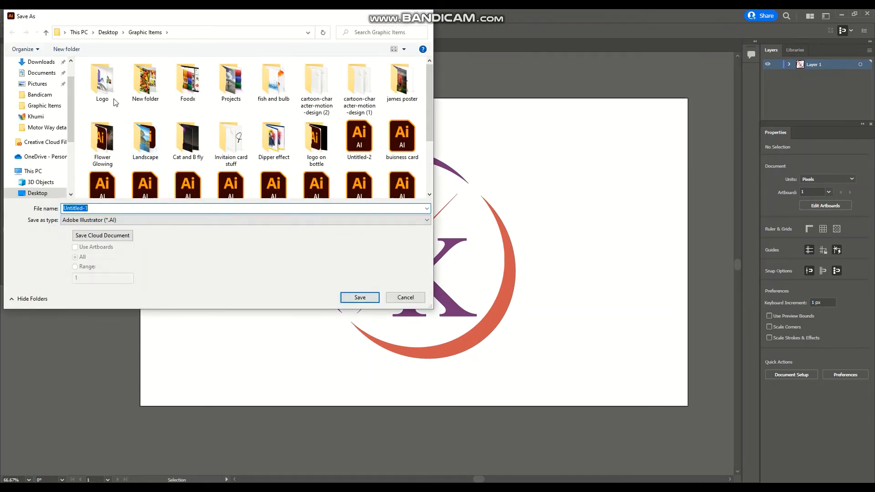
{"action": "double_click", "coordinate": [102, 82]}
{"action": "type", "text": "RK"}
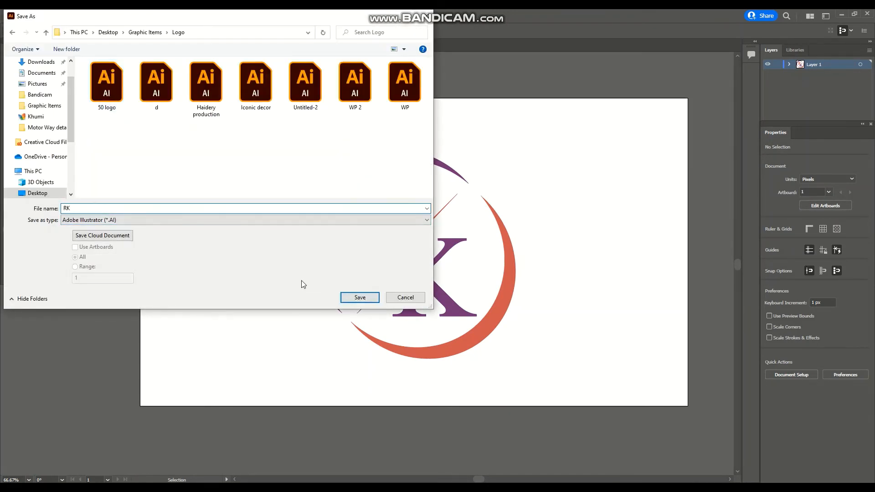
{"action": "left_click", "coordinate": [360, 297]}
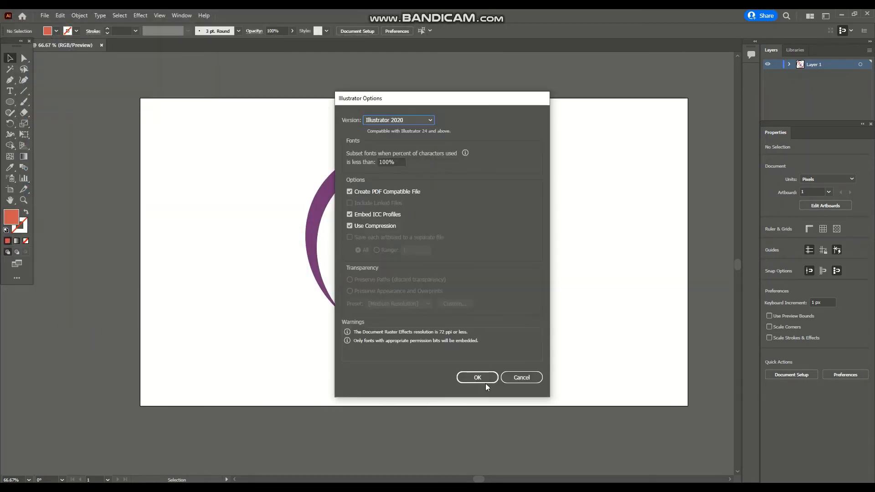
{"action": "left_click", "coordinate": [484, 382]}
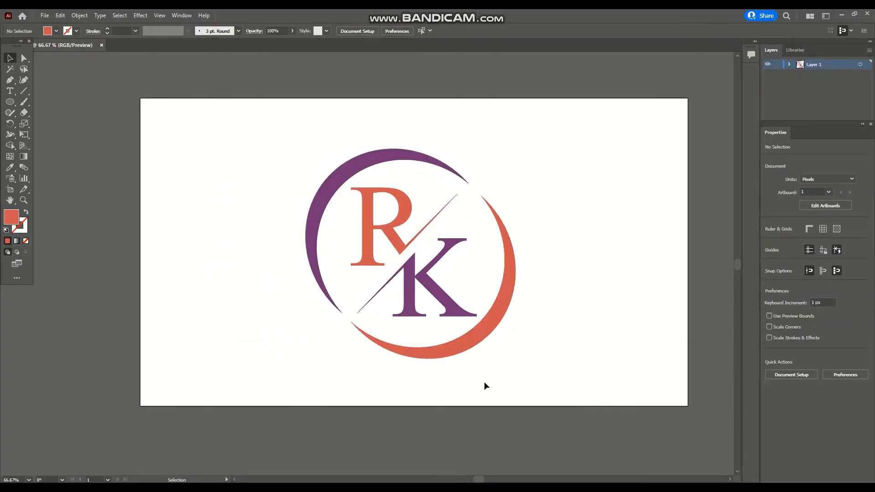
{"action": "left_click", "coordinate": [459, 490]}
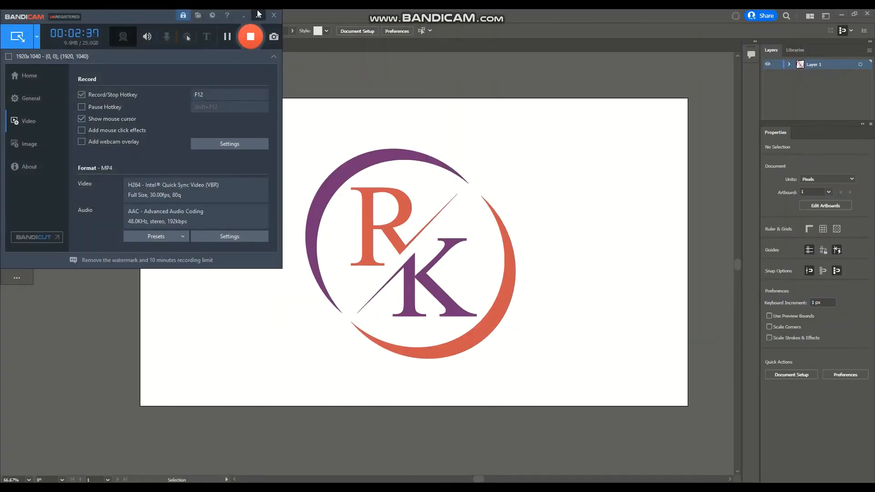
Switch to Photoshop's Logo document and open RK.ai from Desktop > Graphic Items > Logo, accepting the default import settings
{"action": "left_click", "coordinate": [258, 14]}
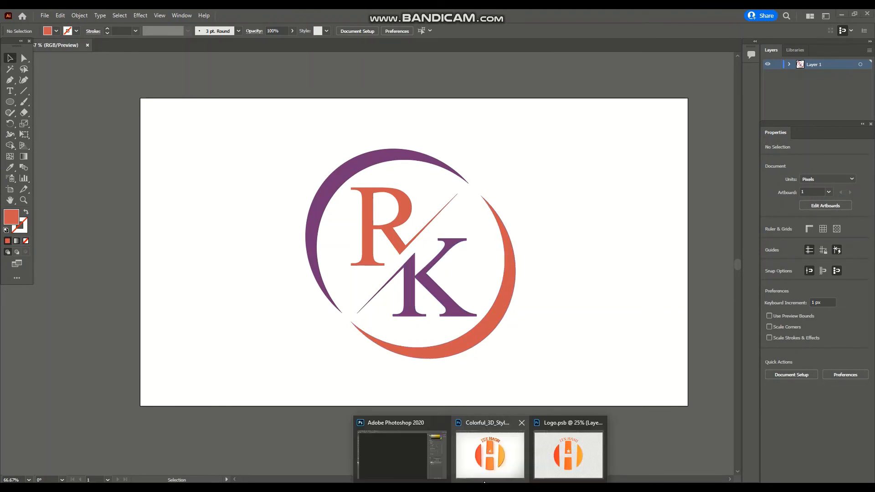
{"action": "left_click", "coordinate": [430, 461]}
{"action": "left_click", "coordinate": [19, 15]}
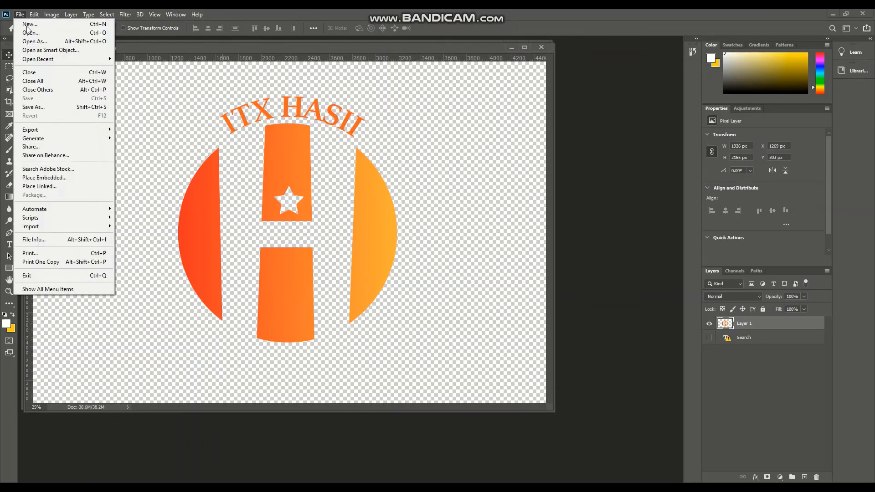
{"action": "left_click", "coordinate": [29, 32]}
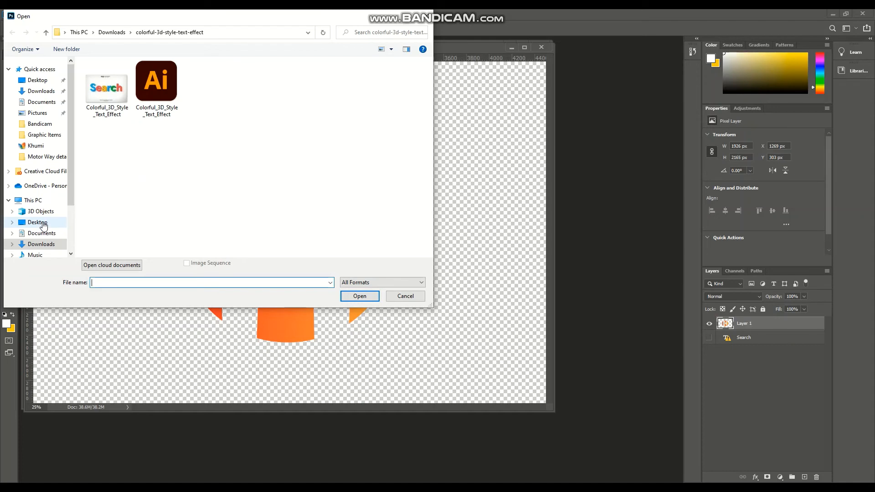
{"action": "left_click", "coordinate": [33, 200]}
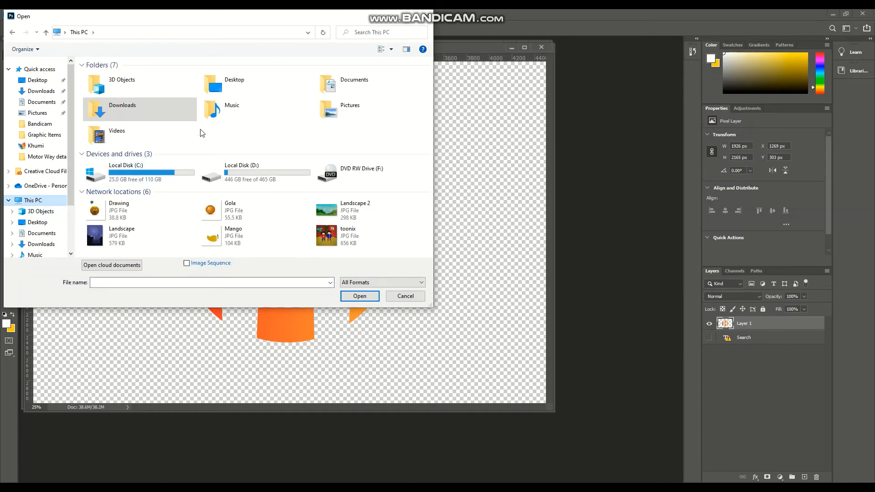
{"action": "double_click", "coordinate": [137, 109]}
{"action": "left_click", "coordinate": [37, 80]}
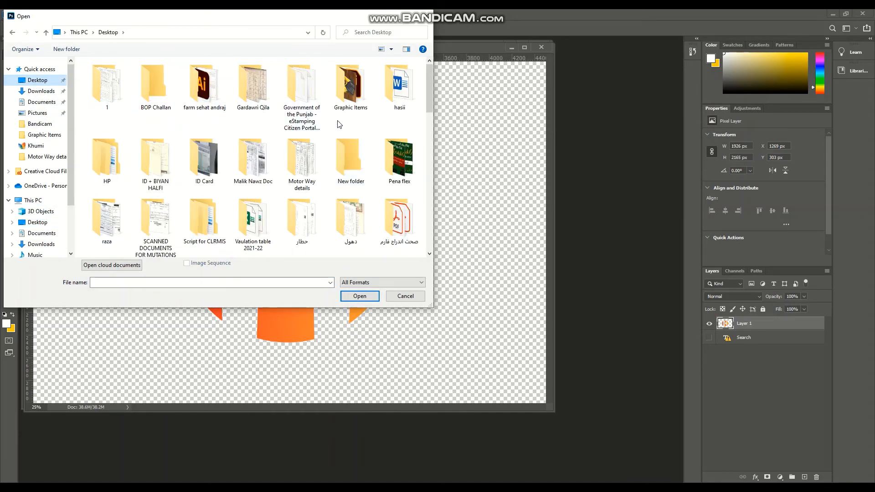
{"action": "double_click", "coordinate": [339, 112]}
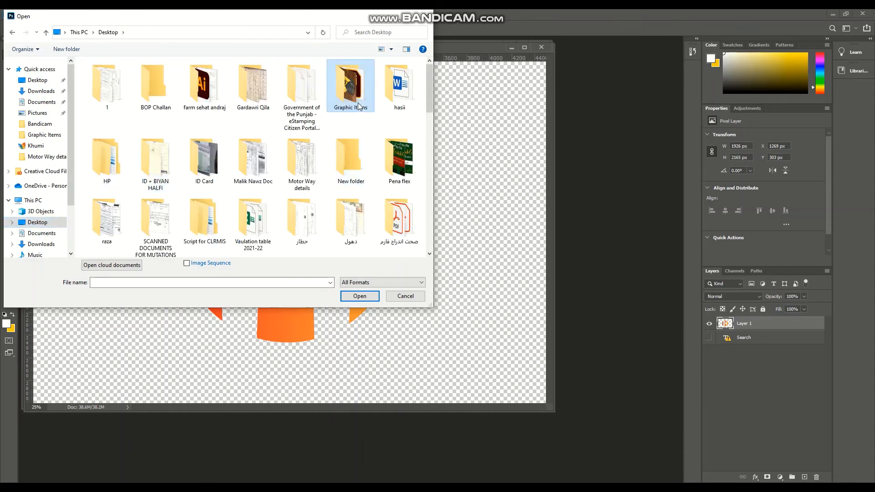
{"action": "double_click", "coordinate": [347, 91]}
{"action": "double_click", "coordinate": [102, 81]}
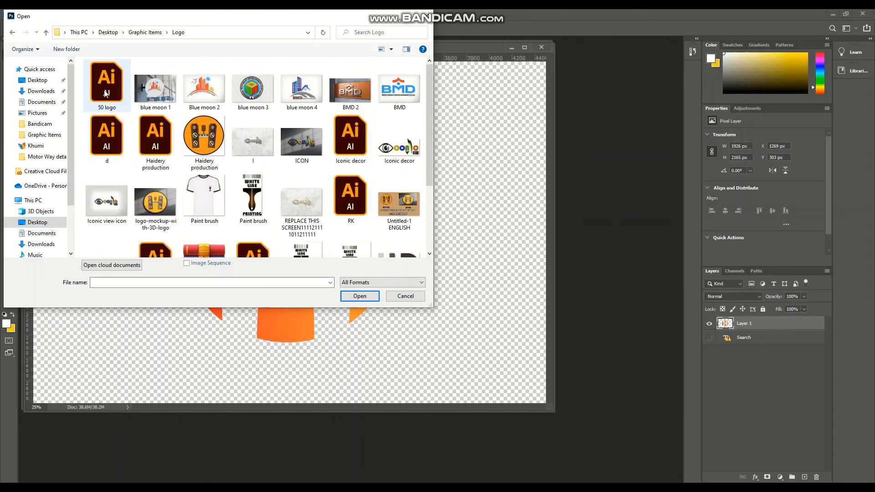
{"action": "scroll", "coordinate": [299, 197], "scroll_direction": "down", "scroll_amount": 3}
{"action": "left_click", "coordinate": [350, 109]}
{"action": "left_click", "coordinate": [358, 296]}
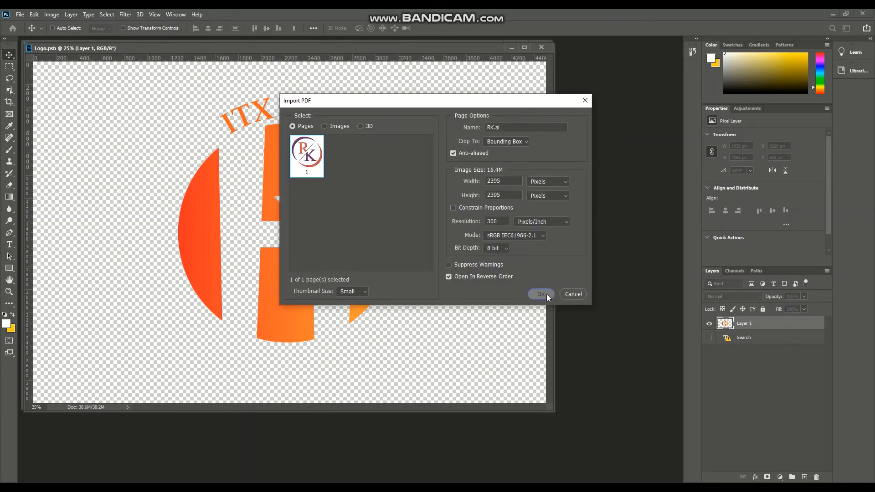
{"action": "left_click", "coordinate": [547, 295]}
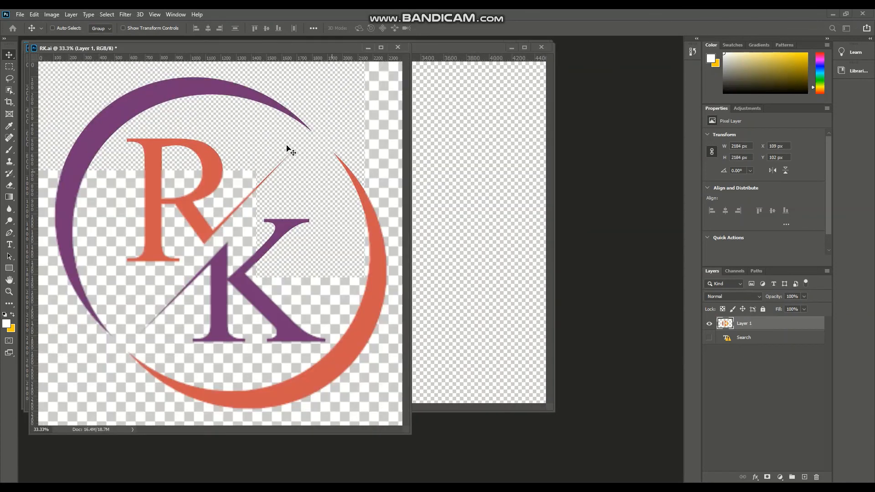
Drag the RK artwork into the Logo document, position it, and hide the old design on Layer 1
{"action": "left_click_drag", "start_coordinate": [211, 191], "coordinate": [452, 161]}
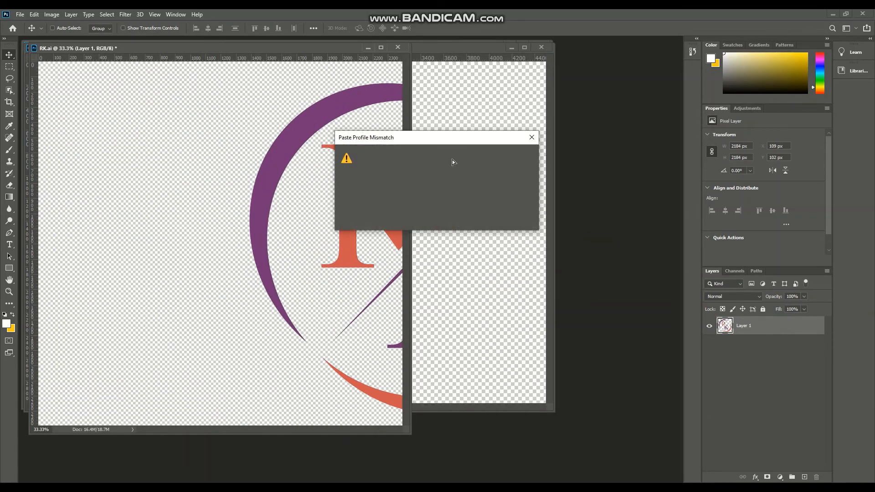
{"action": "left_click", "coordinate": [482, 220]}
{"action": "left_click_drag", "start_coordinate": [440, 127], "coordinate": [256, 121]}
{"action": "left_click", "coordinate": [709, 337]}
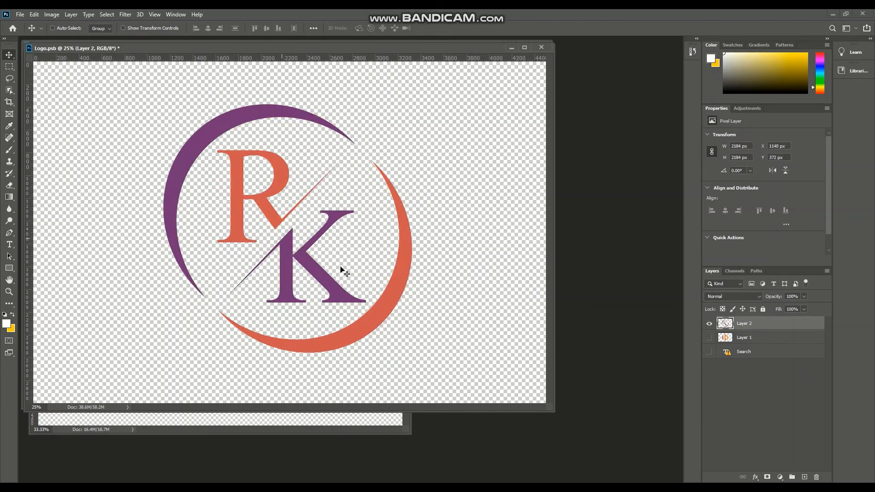
Free-transform the RK artwork to about 107% of its size, commit it, and save the Logo document
{"action": "key", "text": "ctrl+t"}
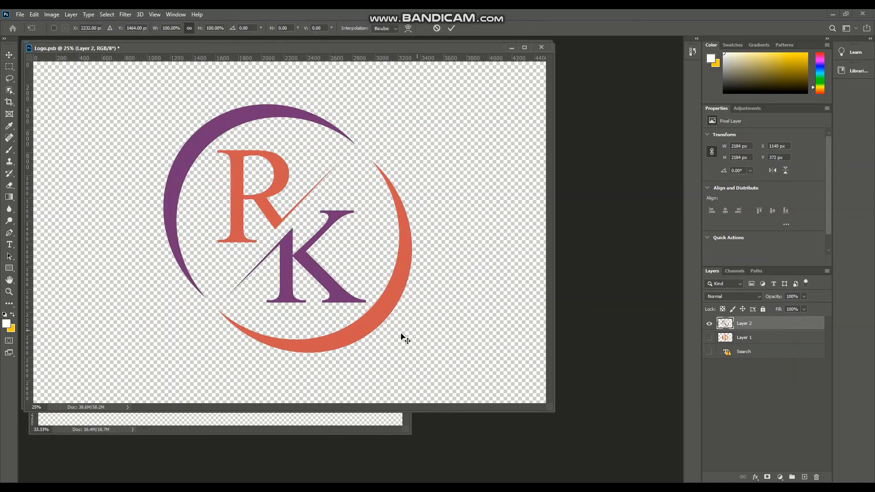
{"action": "left_click_drag", "start_coordinate": [412, 353], "coordinate": [434, 370]}
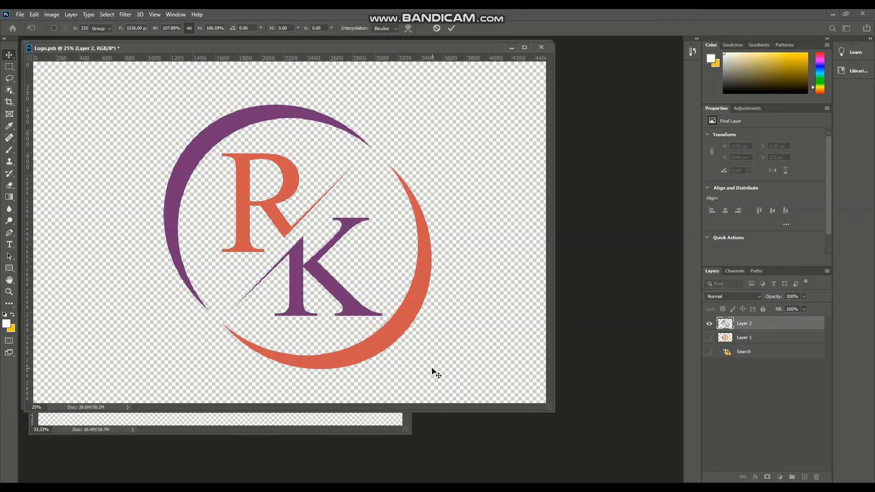
{"action": "key", "text": "Return"}
{"action": "key", "text": "ctrl+s"}
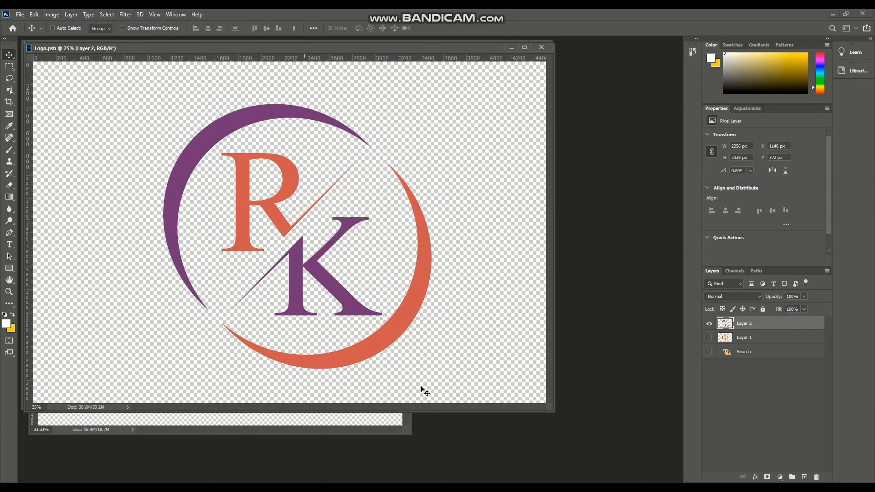
Bring the Colorful 3D Style Text Effect mockup document forward to show the updated logo
{"action": "left_click_drag", "start_coordinate": [313, 47], "coordinate": [387, 73]}
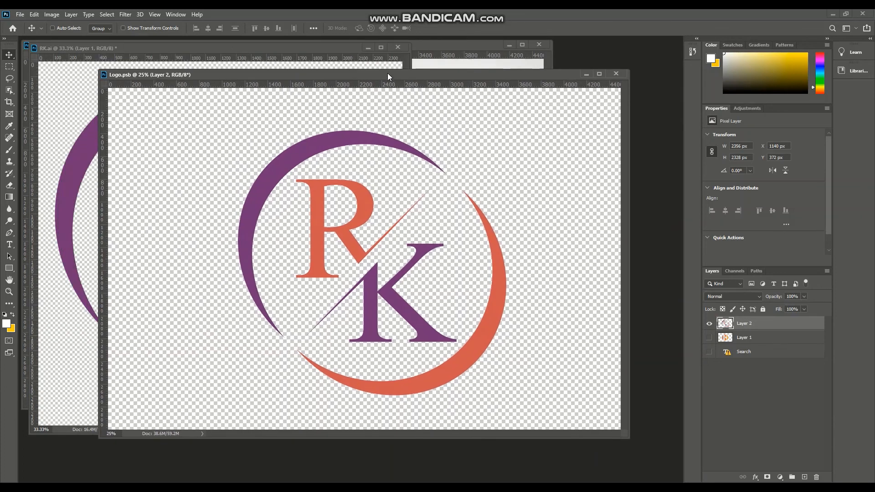
{"action": "left_click", "coordinate": [585, 75]}
{"action": "left_click", "coordinate": [368, 48]}
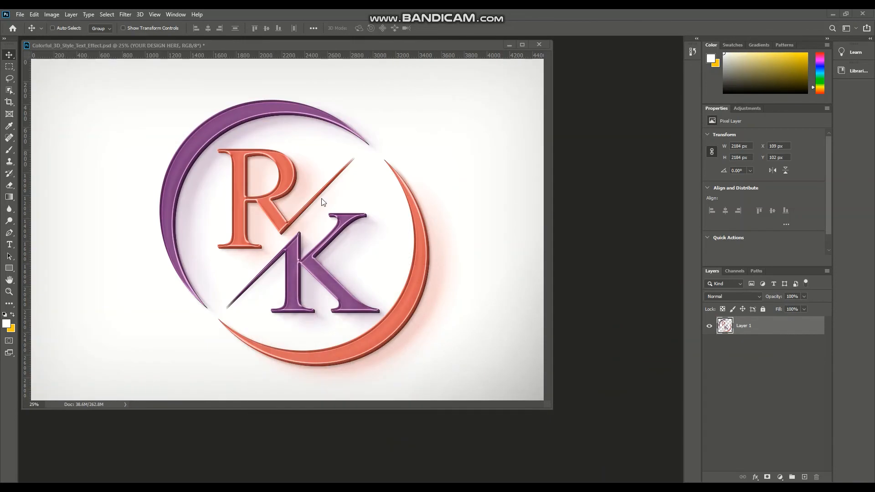
{"action": "left_click_drag", "start_coordinate": [380, 45], "coordinate": [393, 38]}
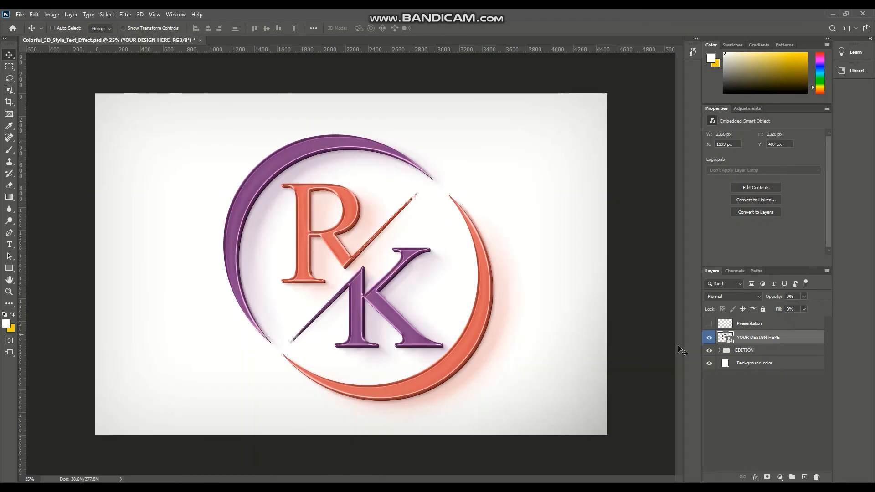
Expand the EDITION group and toggle the FX, Front and Depth layers on and off to compare their effect
{"action": "left_click", "coordinate": [720, 351]}
{"action": "left_click", "coordinate": [710, 363]}
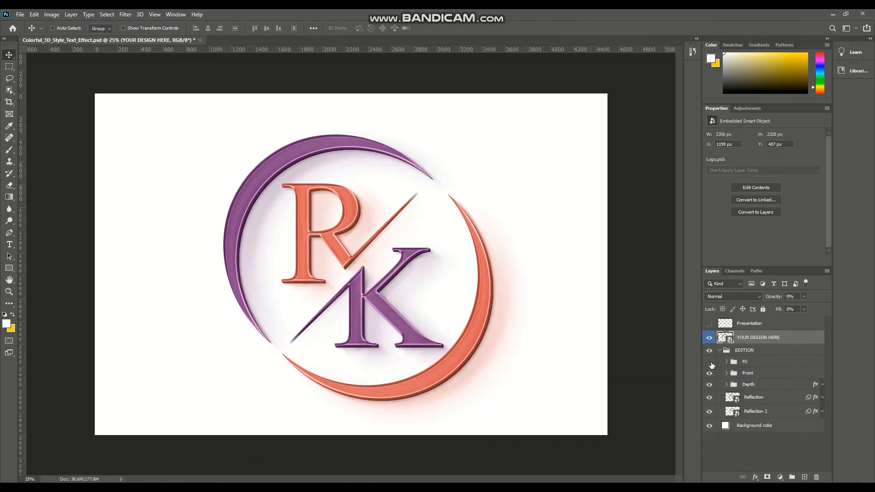
{"action": "left_click", "coordinate": [709, 362]}
{"action": "left_click", "coordinate": [710, 374]}
{"action": "left_click", "coordinate": [710, 373]}
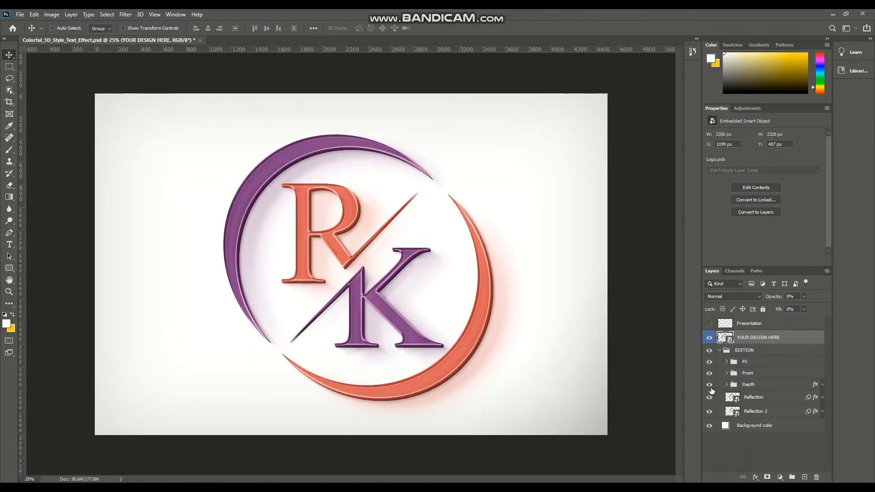
{"action": "left_click", "coordinate": [710, 385]}
{"action": "left_click", "coordinate": [710, 385]}
Lower the Front group's opacity to 10%
{"action": "left_click", "coordinate": [747, 373]}
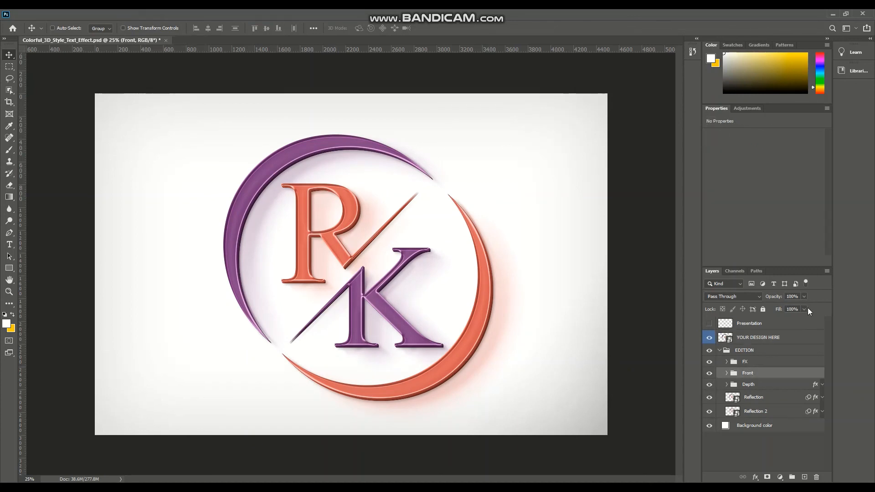
{"action": "left_click", "coordinate": [804, 297]}
{"action": "left_click_drag", "start_coordinate": [807, 307], "coordinate": [770, 309]}
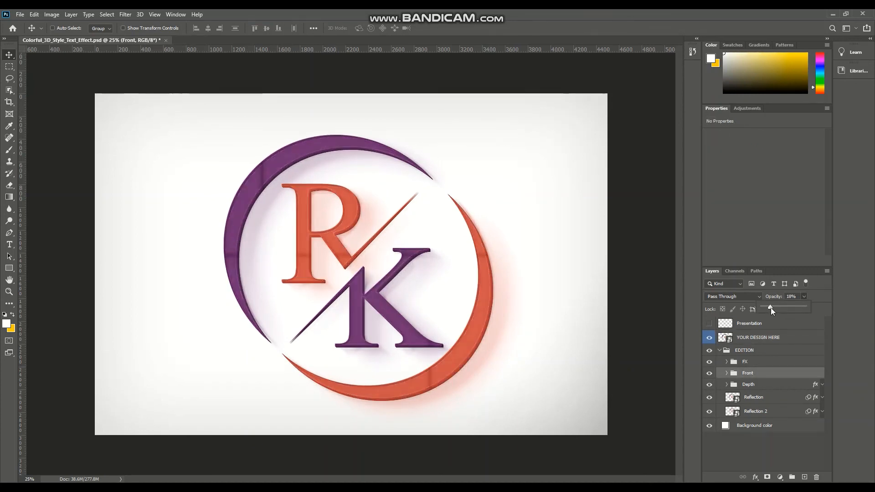
Set the Depth group's opacity to 86%
{"action": "left_click", "coordinate": [749, 384]}
{"action": "left_click", "coordinate": [804, 297]}
{"action": "mouse_move", "coordinate": [806, 307]}
{"action": "left_mouse_down"}
{"action": "mouse_move", "coordinate": [758, 311]}
{"action": "mouse_move", "coordinate": [805, 307]}
{"action": "mouse_move", "coordinate": [797, 309]}
{"action": "left_mouse_up"}
{"action": "left_click_drag", "start_coordinate": [798, 309], "coordinate": [799, 309]}
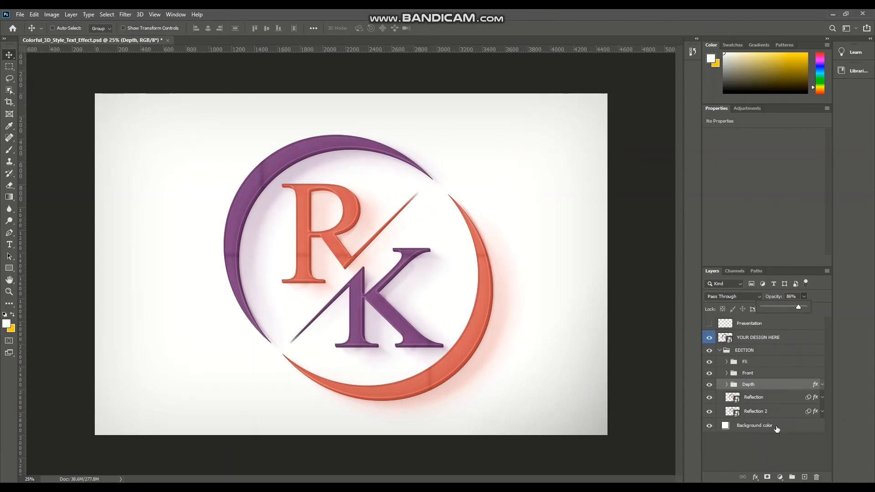
Toggle the Reflection and Reflection 2 layers on and off to compare their effect on the mockup
{"action": "left_click", "coordinate": [709, 411]}
{"action": "left_click", "coordinate": [709, 411]}
{"action": "left_click", "coordinate": [726, 401]}
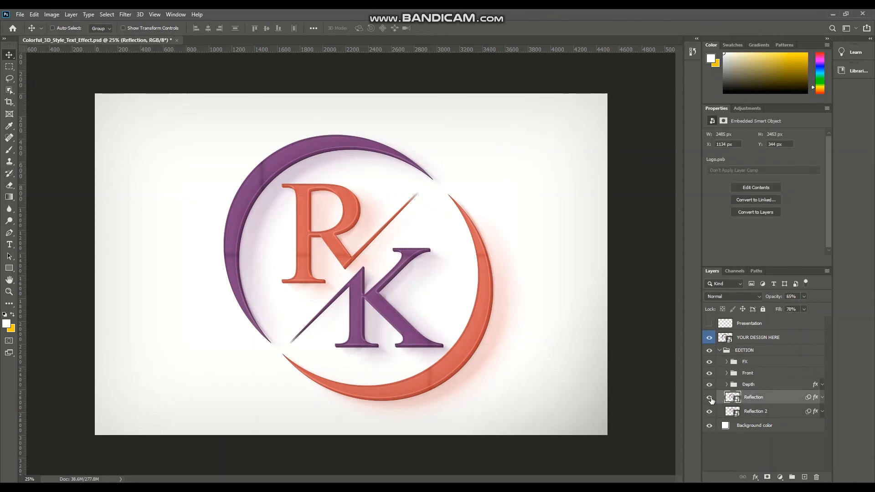
{"action": "left_click", "coordinate": [709, 397]}
{"action": "left_click", "coordinate": [709, 397]}
{"action": "left_click", "coordinate": [709, 412]}
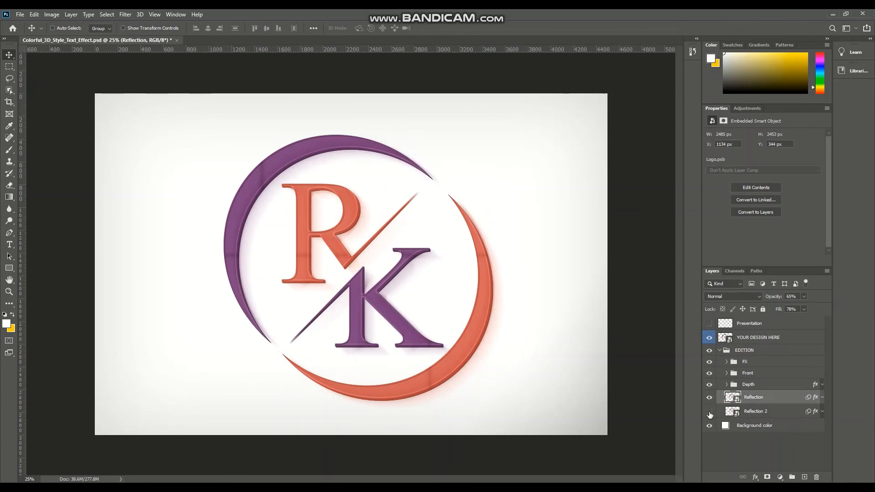